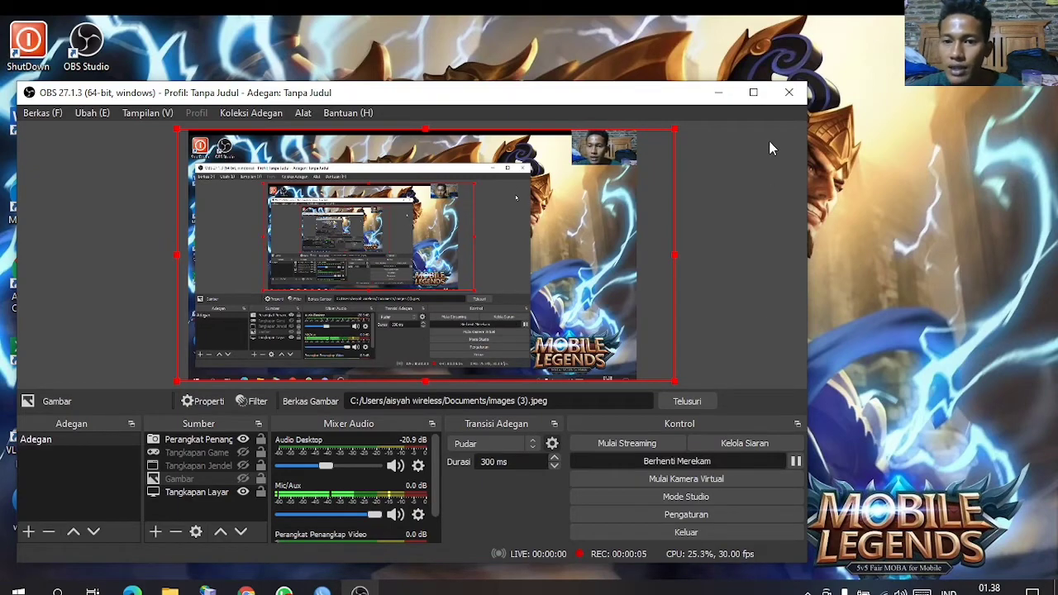
# Step: Switch to the WinBox session and close the open wlan1 interface and Wireless Tables windows
pyautogui.click(719, 92)
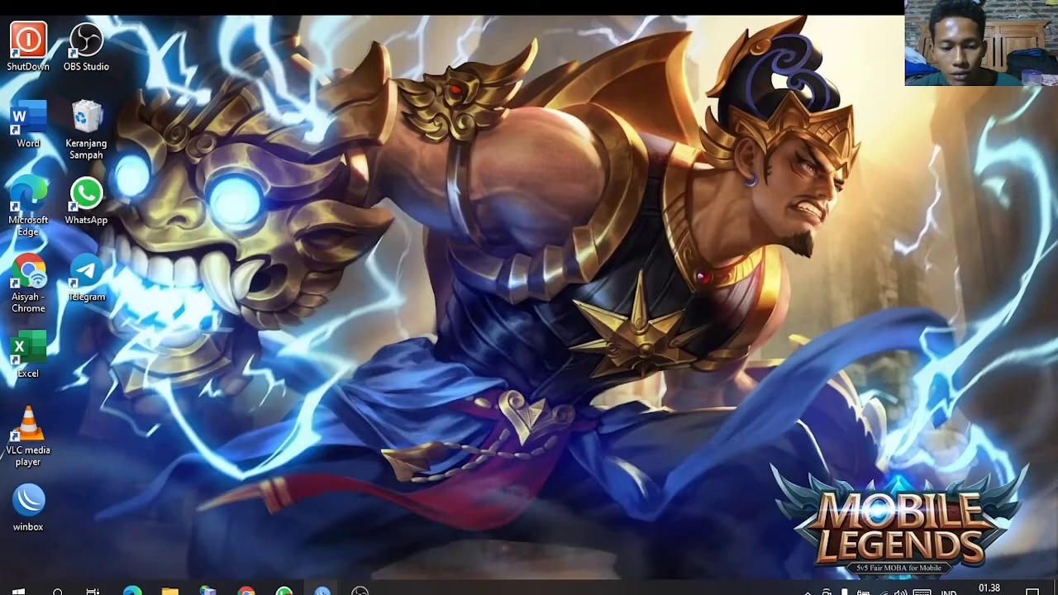
pyautogui.click(322, 589)
pyautogui.click(401, 526)
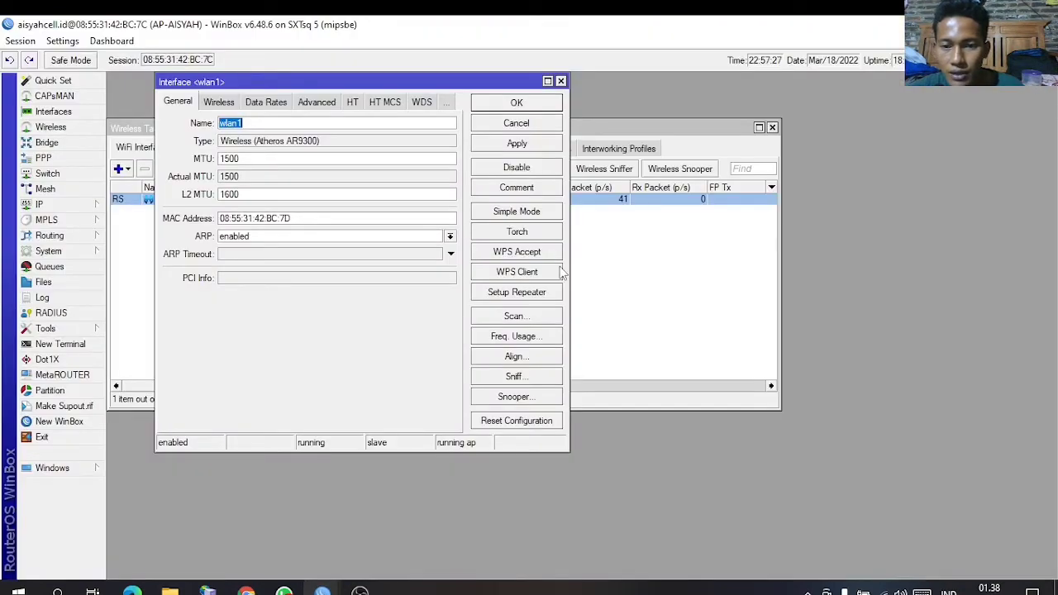
pyautogui.click(561, 81)
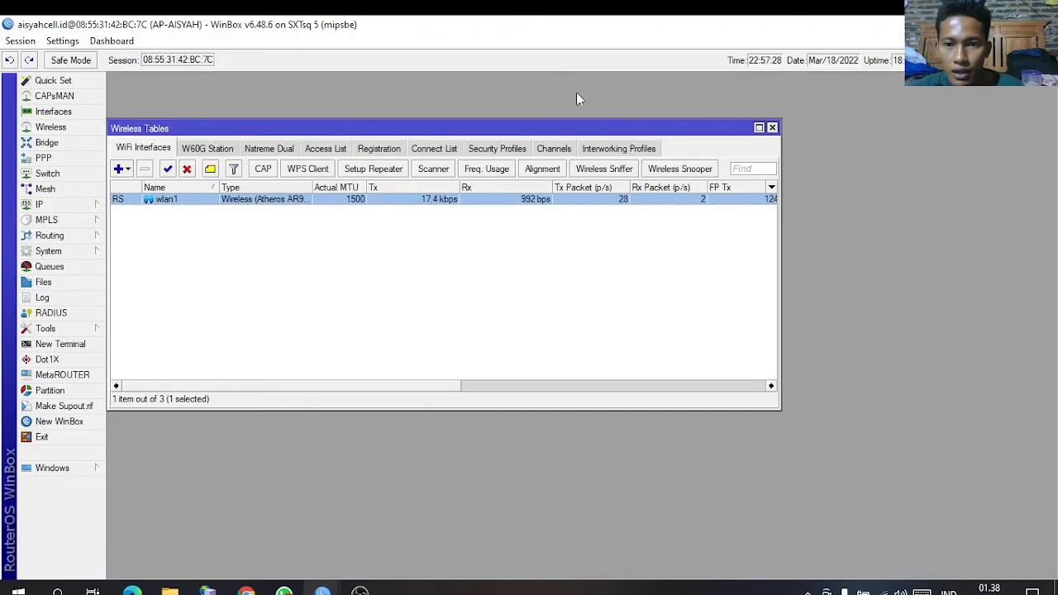
pyautogui.click(772, 129)
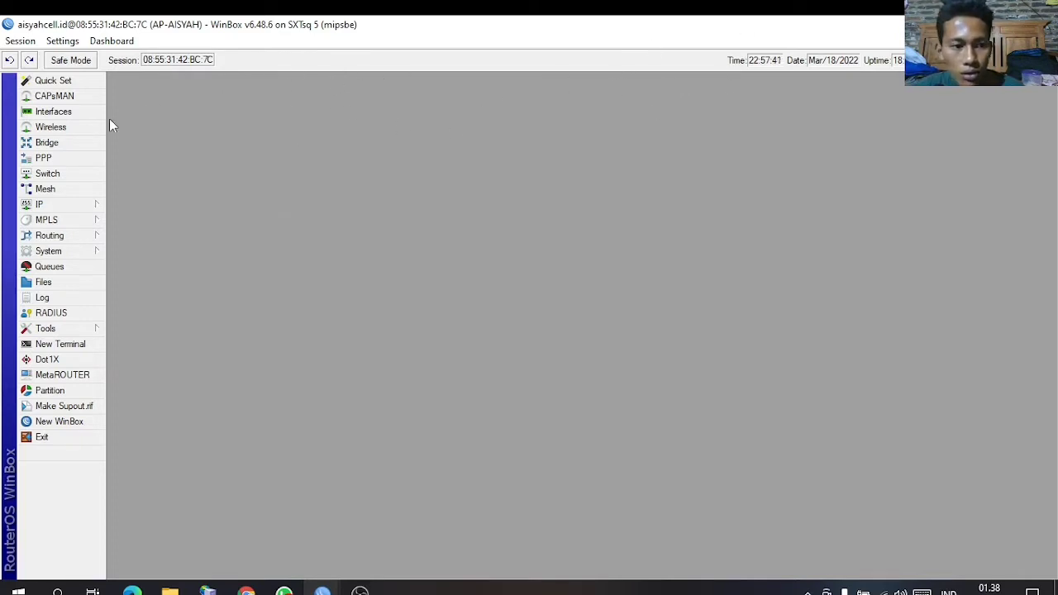
# Step: Examine the bridge list and the form for adding a new bridge, leaving the form without saving
pyautogui.click(77, 144)
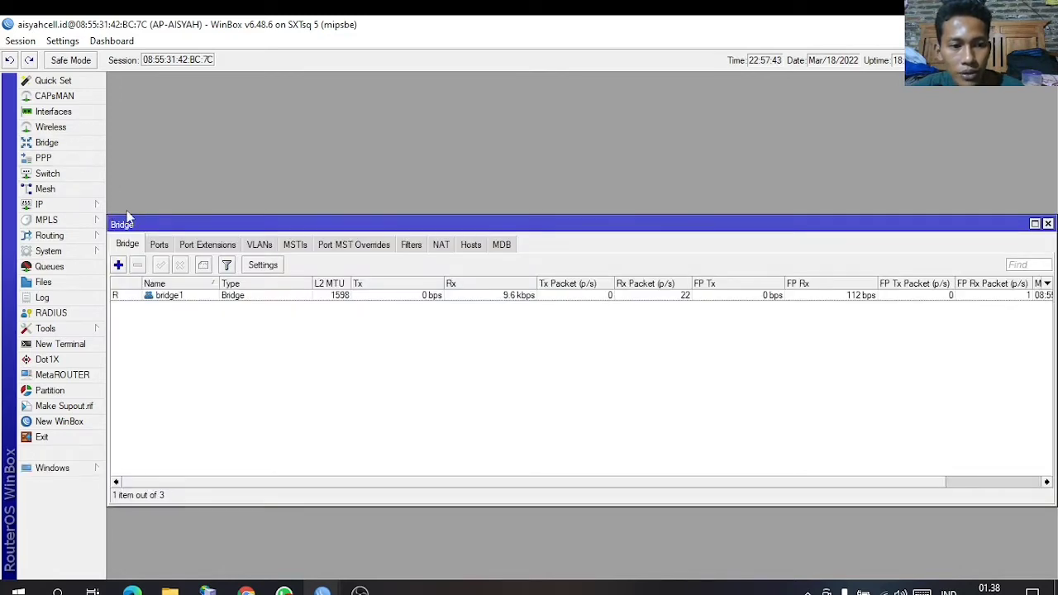
pyautogui.click(123, 263)
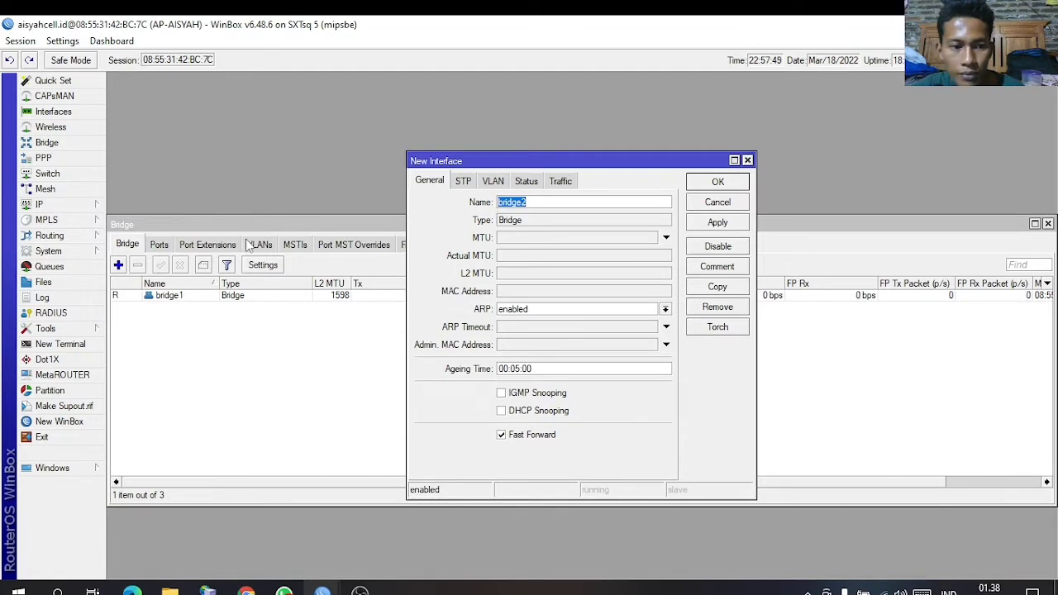
pyautogui.click(748, 161)
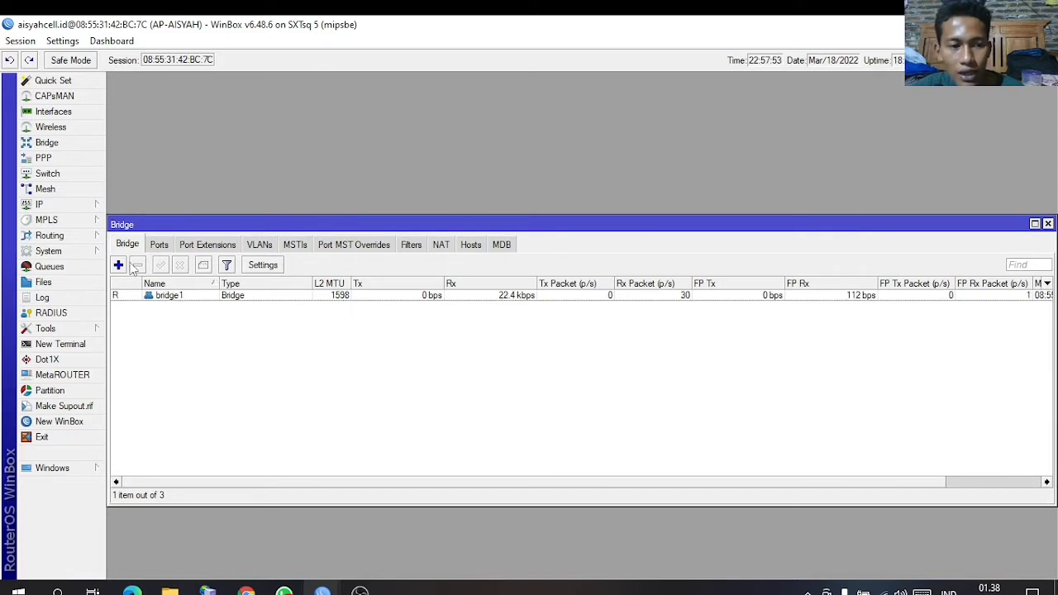
pyautogui.click(118, 265)
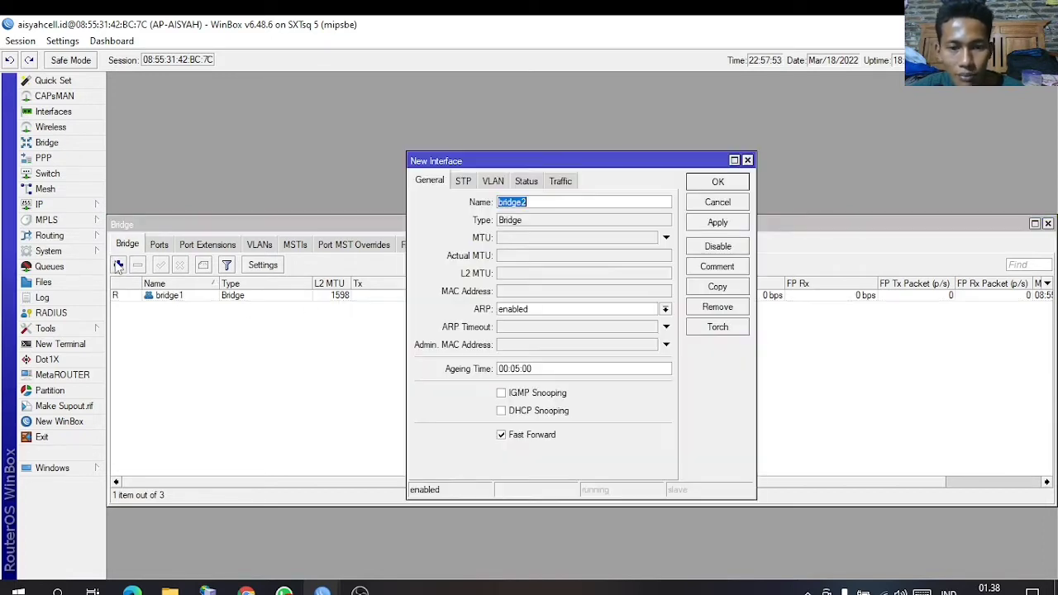
pyautogui.click(748, 160)
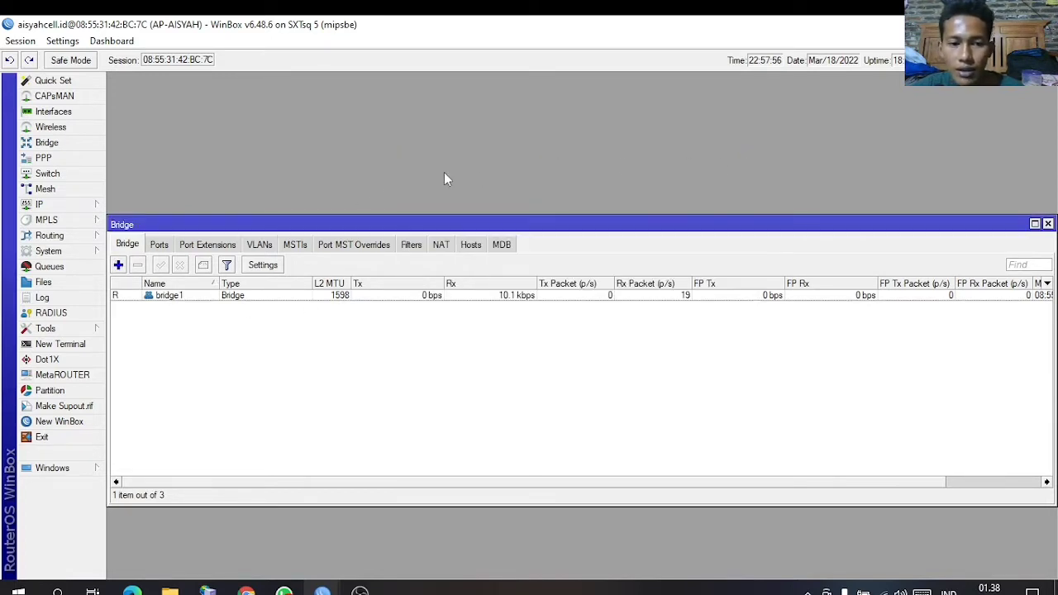
# Step: Examine the bridge ports, including the new-port form and the ether1 port's settings, and close the Bridge window
pyautogui.click(159, 245)
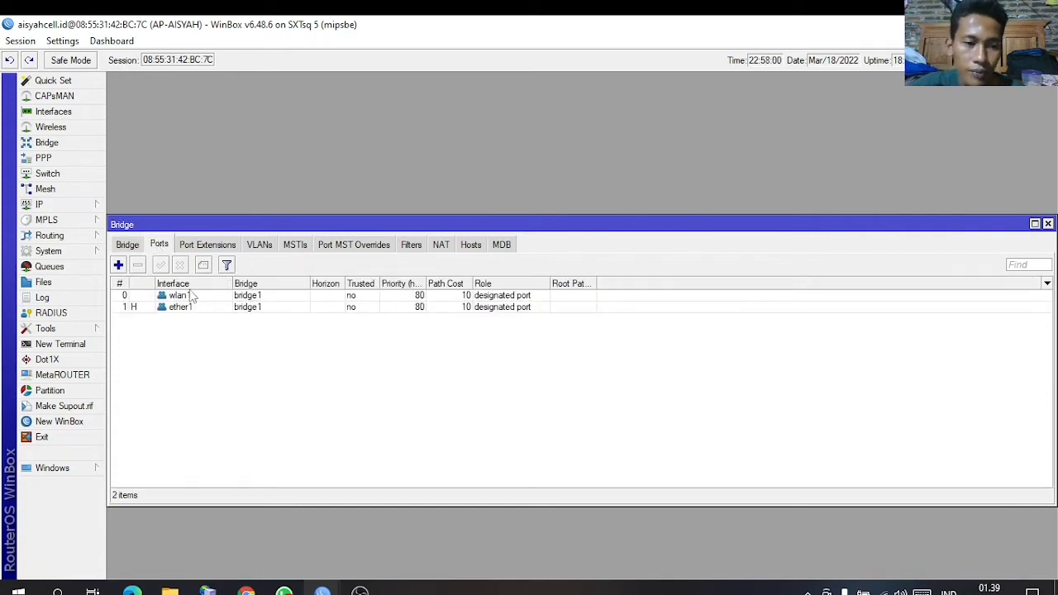
pyautogui.click(119, 266)
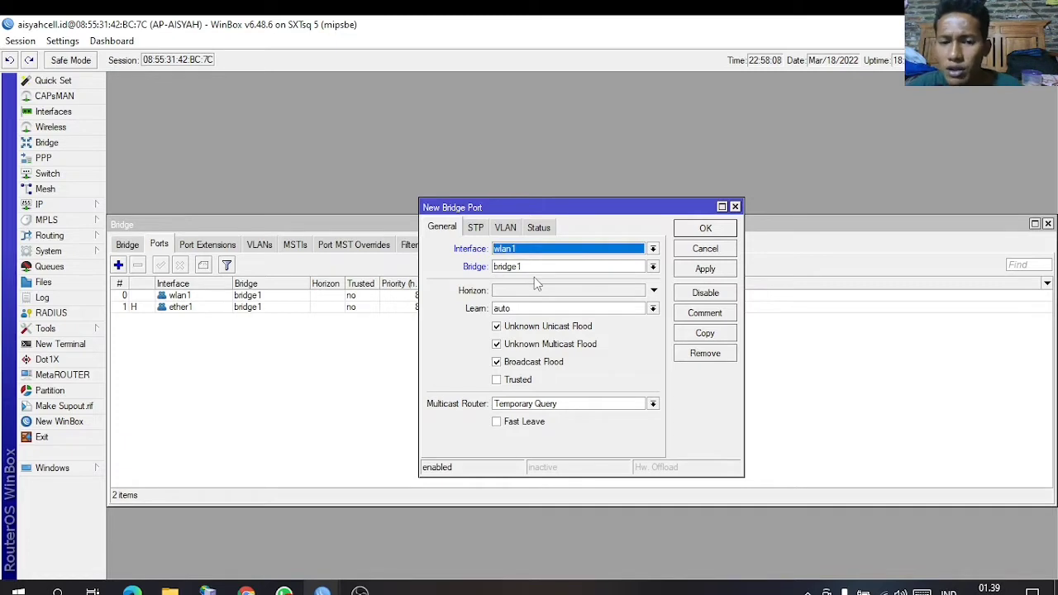
pyautogui.click(735, 208)
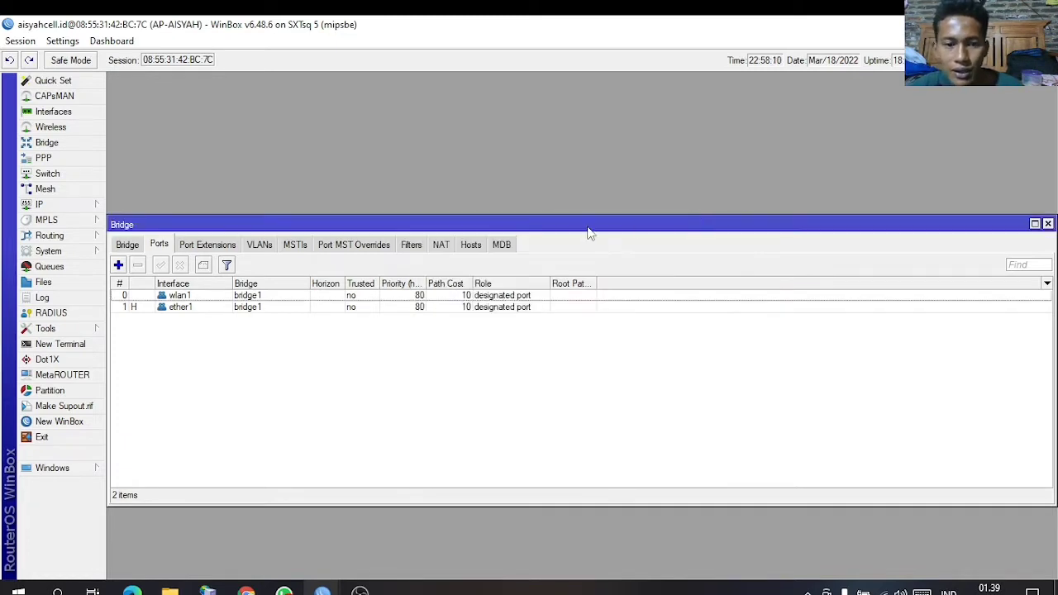
pyautogui.doubleClick(172, 308)
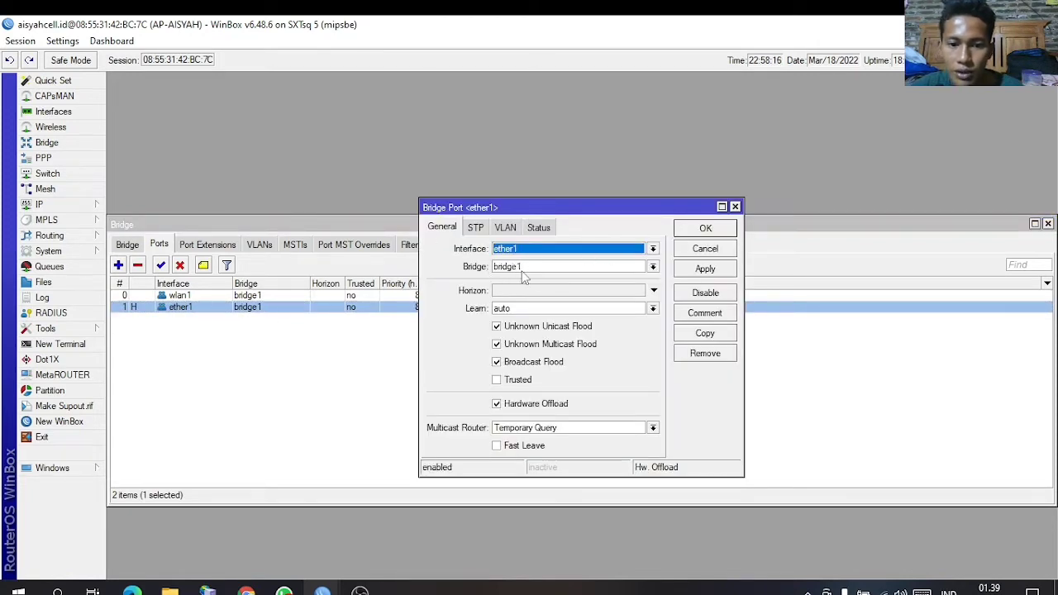
pyautogui.click(735, 208)
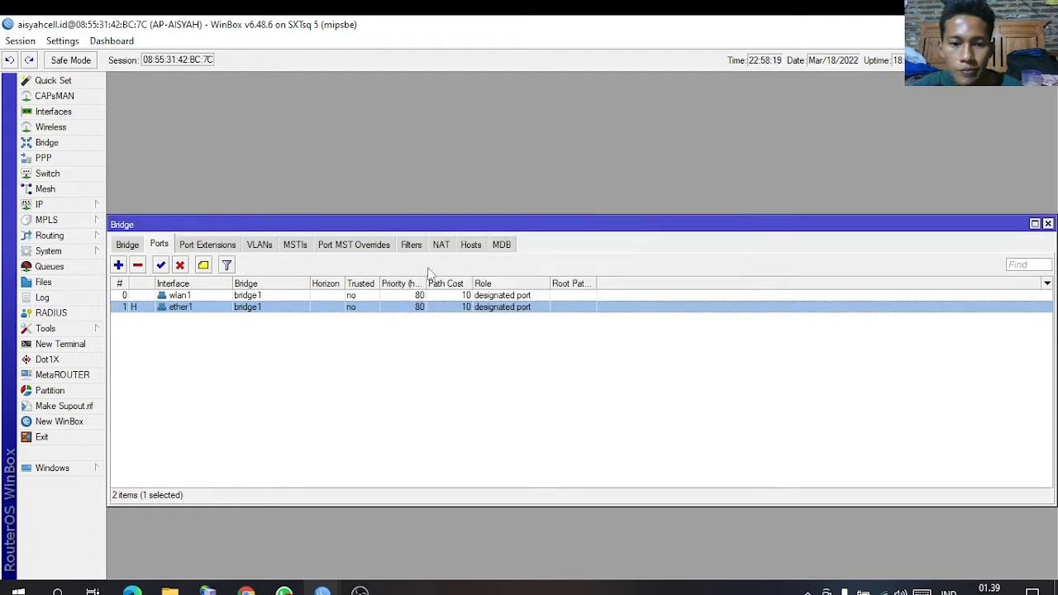
pyautogui.click(1048, 224)
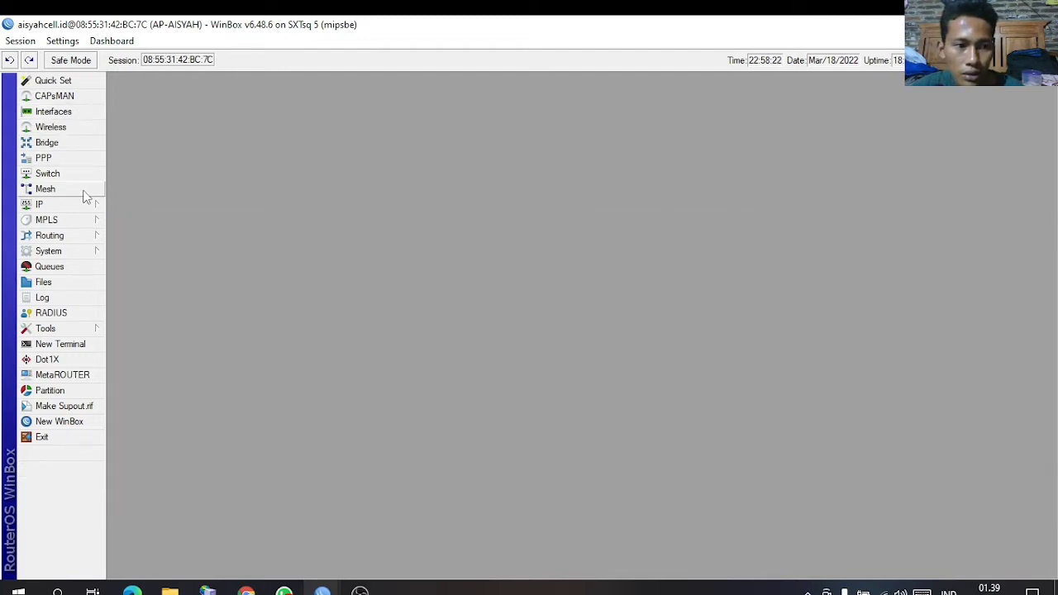
# Step: Open the wireless settings of the wlan1 interface from the interface list
pyautogui.click(83, 116)
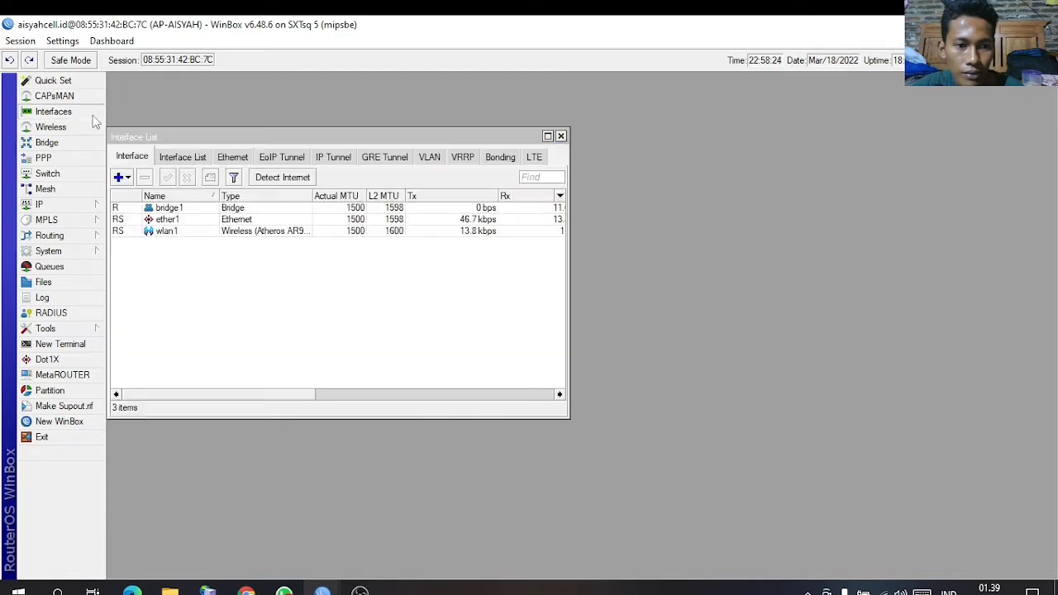
pyautogui.click(265, 239)
pyautogui.doubleClick(266, 235)
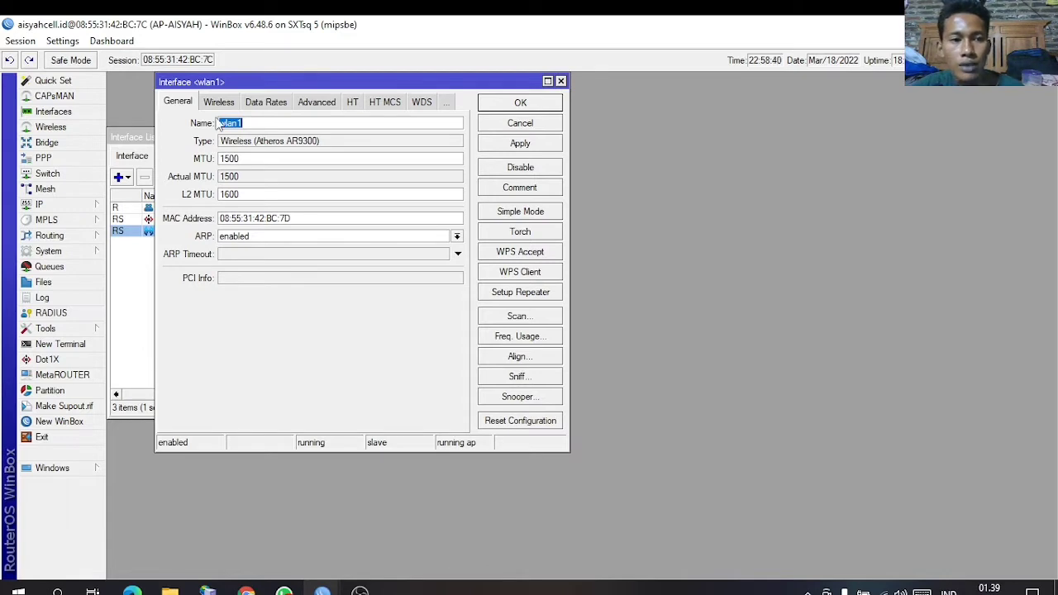
pyautogui.click(220, 103)
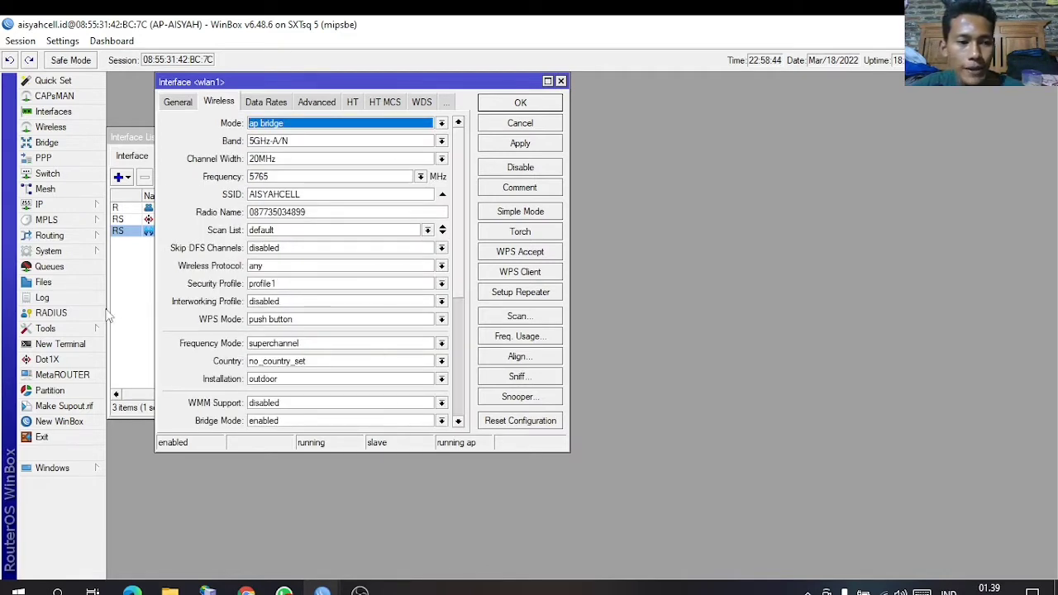
# Step: Check the router's system resources and its license level, closing both windows
pyautogui.click(48, 251)
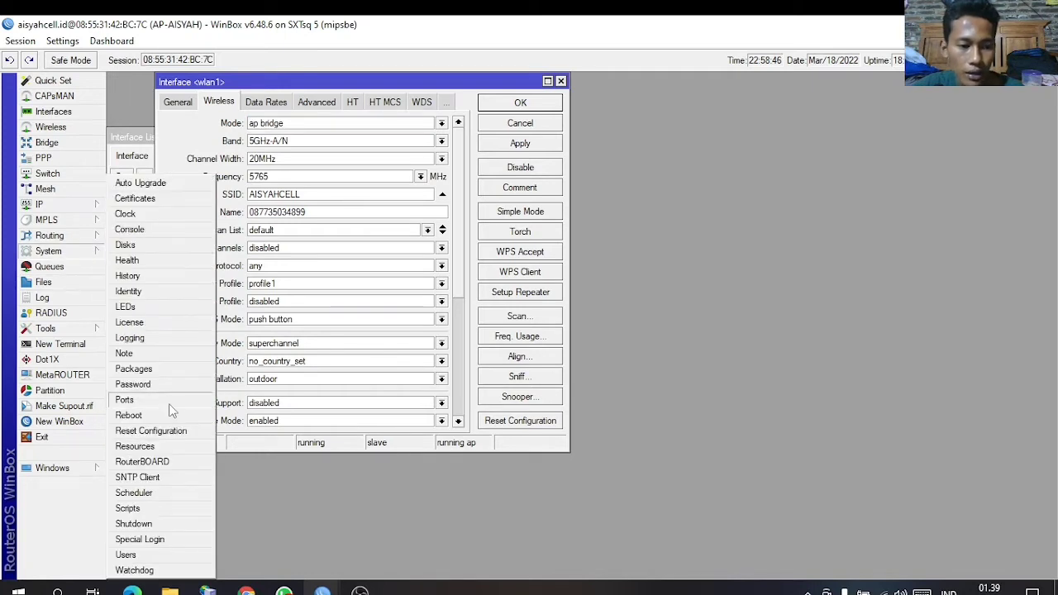
pyautogui.click(136, 447)
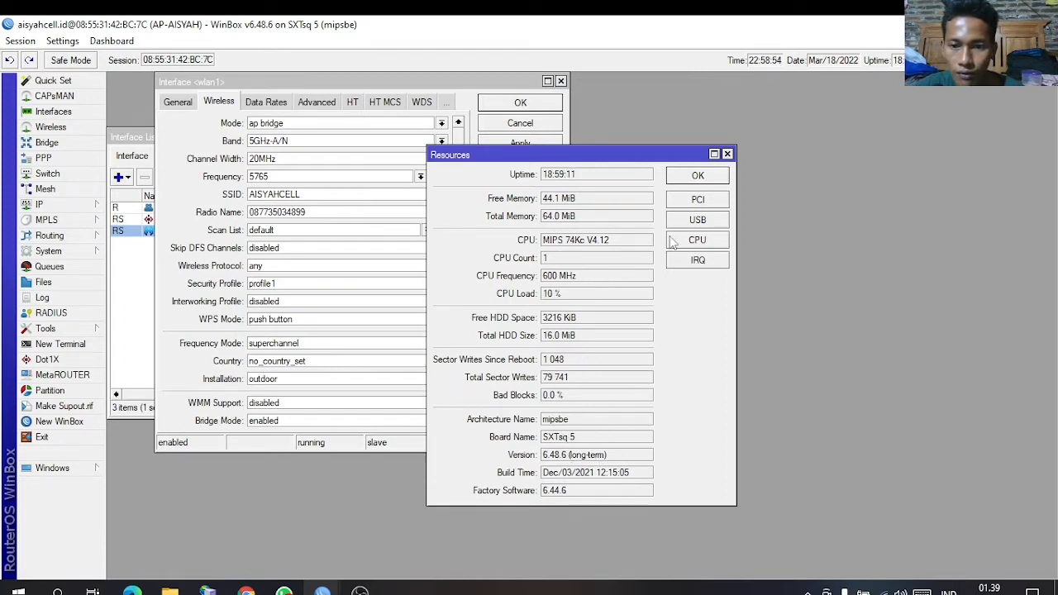
pyautogui.click(728, 154)
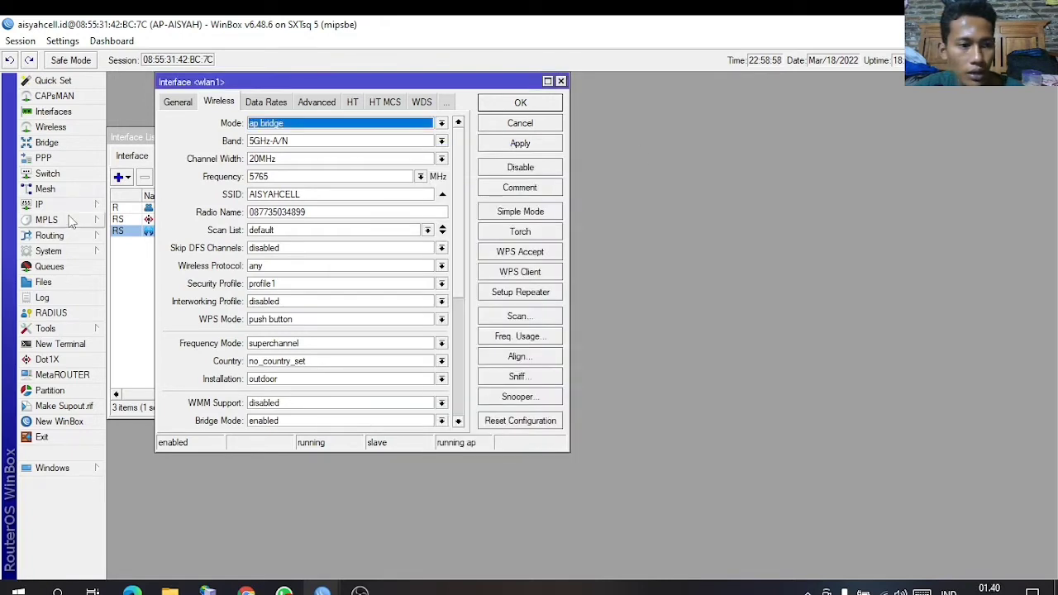
pyautogui.click(75, 249)
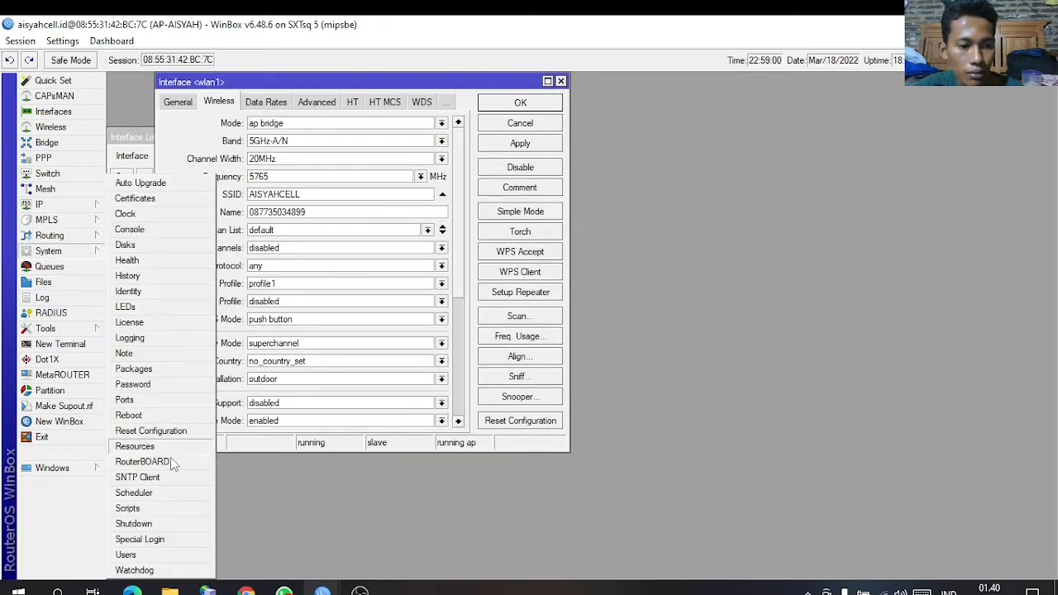
pyautogui.click(158, 323)
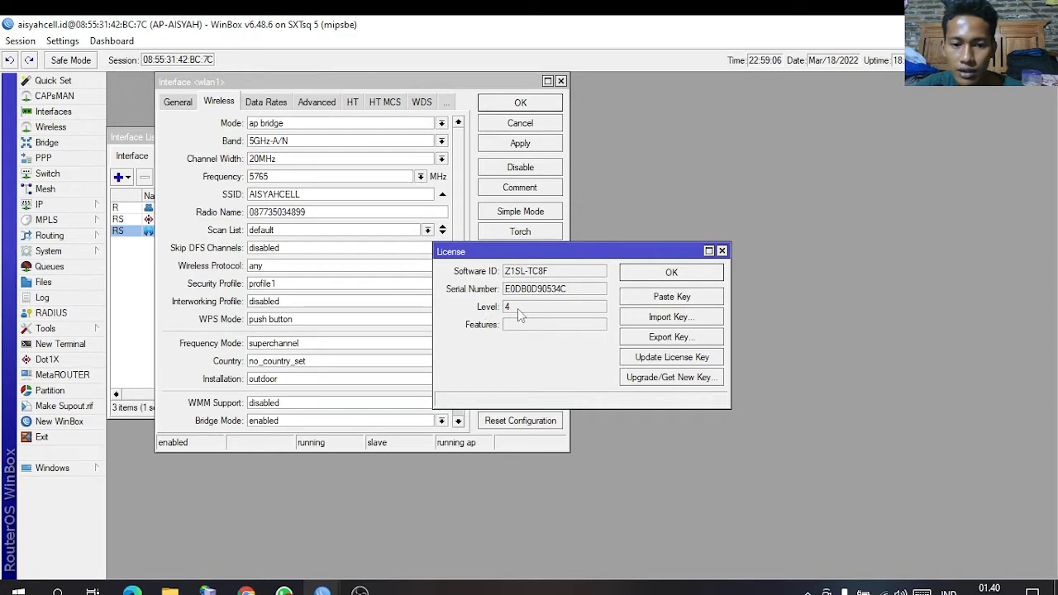
pyautogui.click(722, 250)
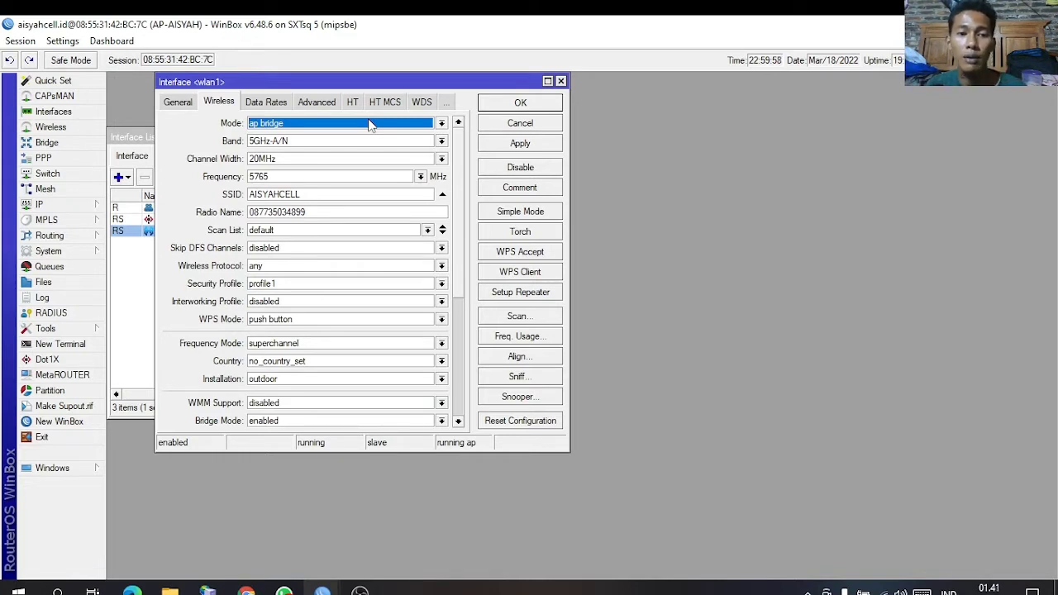
# Step: Keep wlan1 in ap bridge mode and select the 5GHz-A/N band with a 20MHz channel width
pyautogui.click(443, 124)
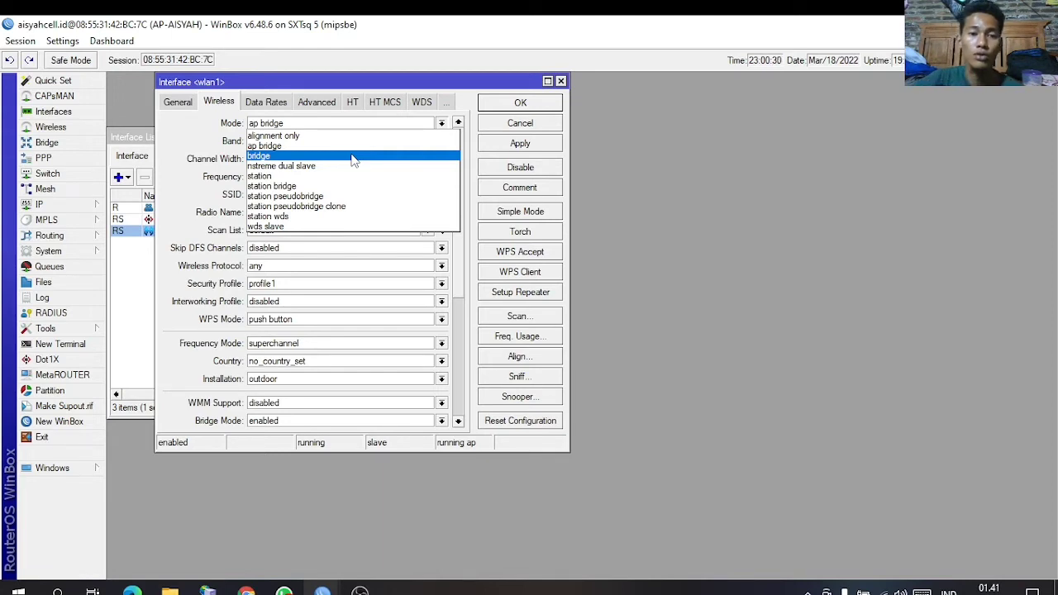
pyautogui.click(594, 151)
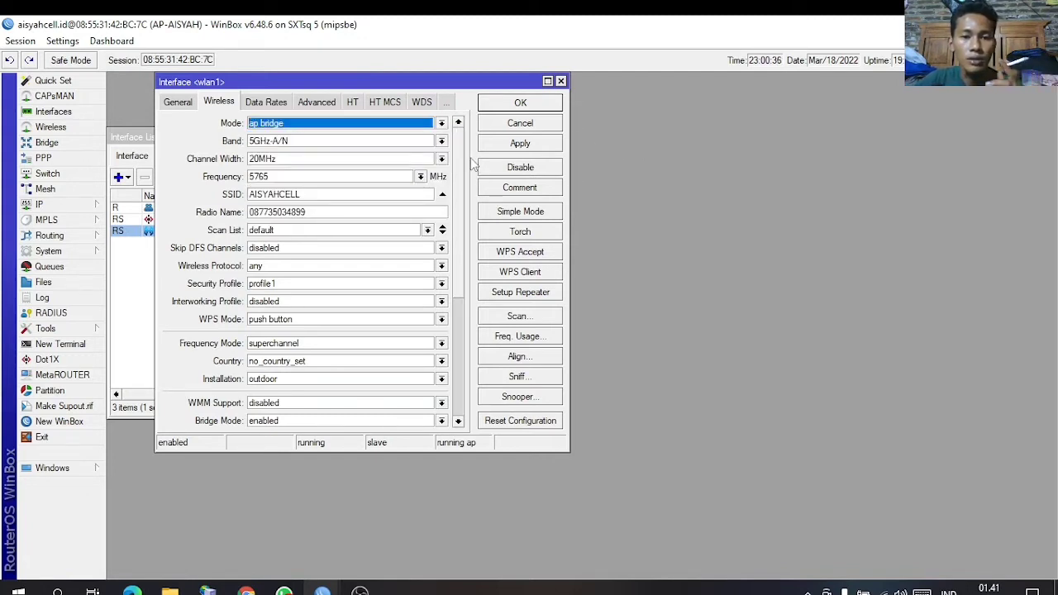
pyautogui.click(444, 141)
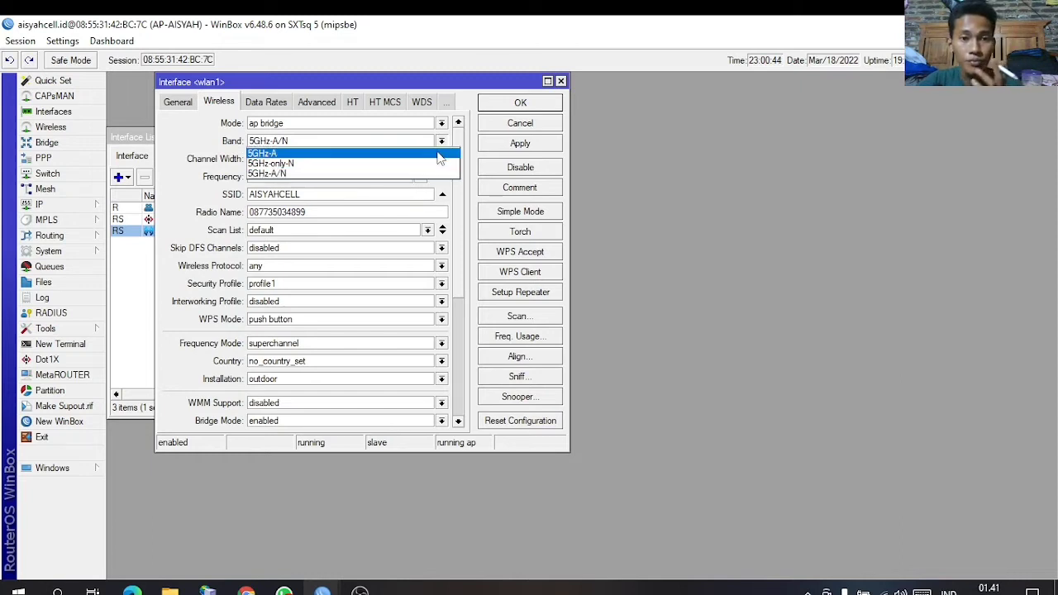
pyautogui.click(394, 172)
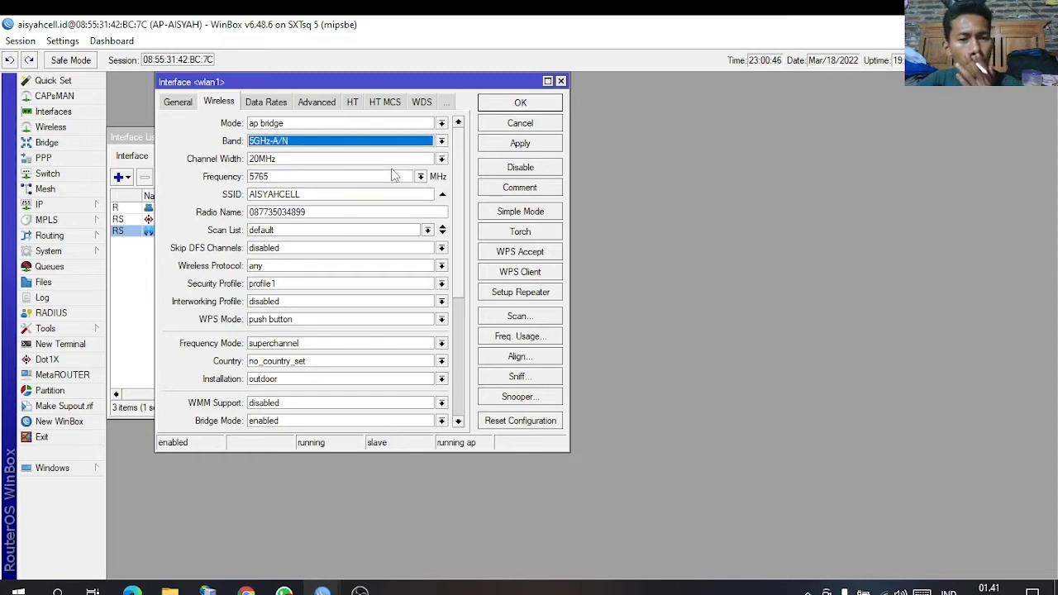
pyautogui.click(442, 158)
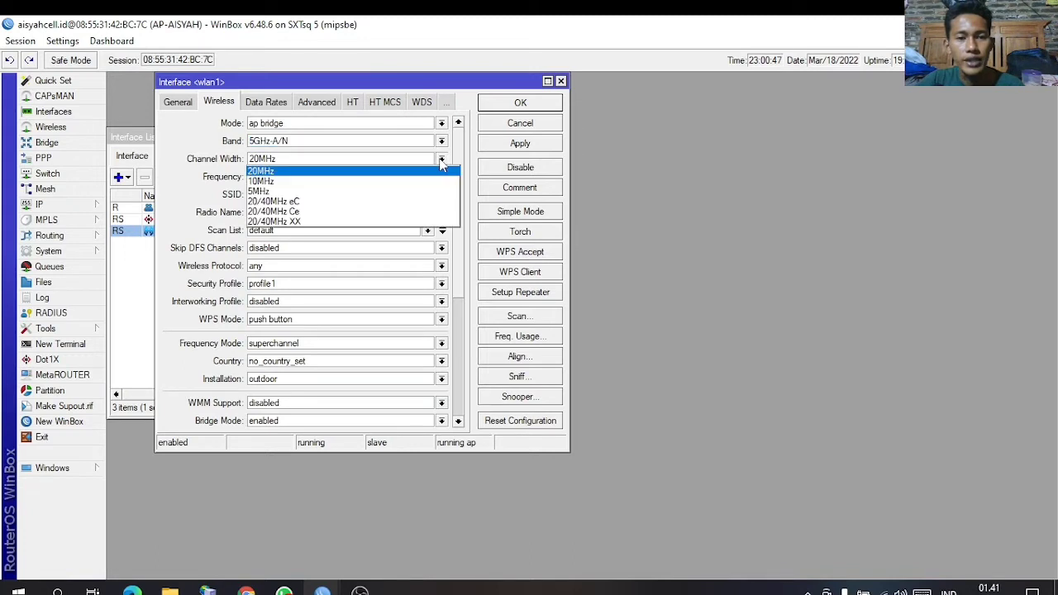
pyautogui.click(368, 171)
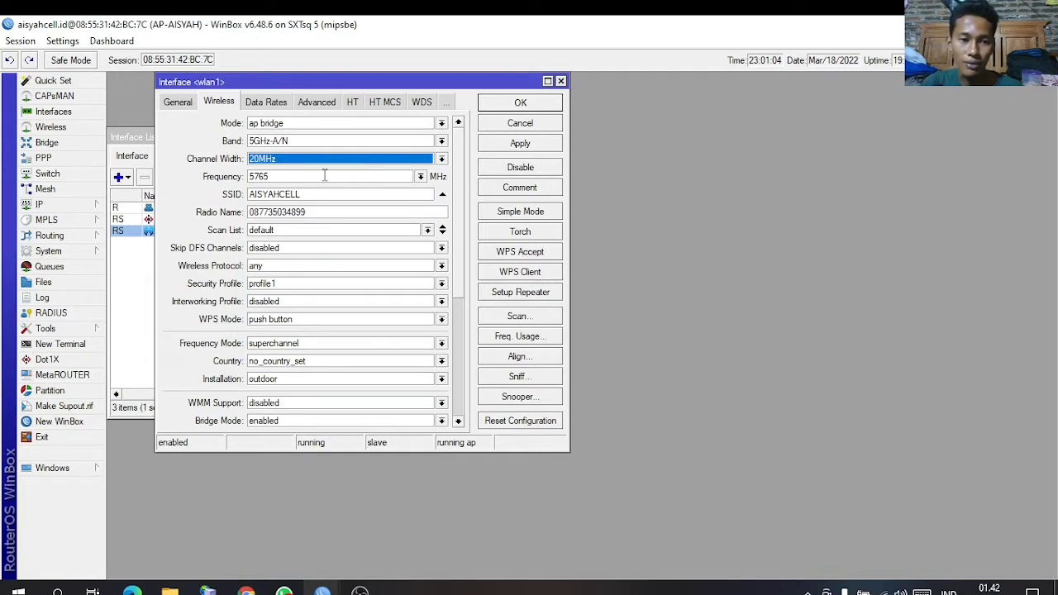
pyautogui.click(325, 175)
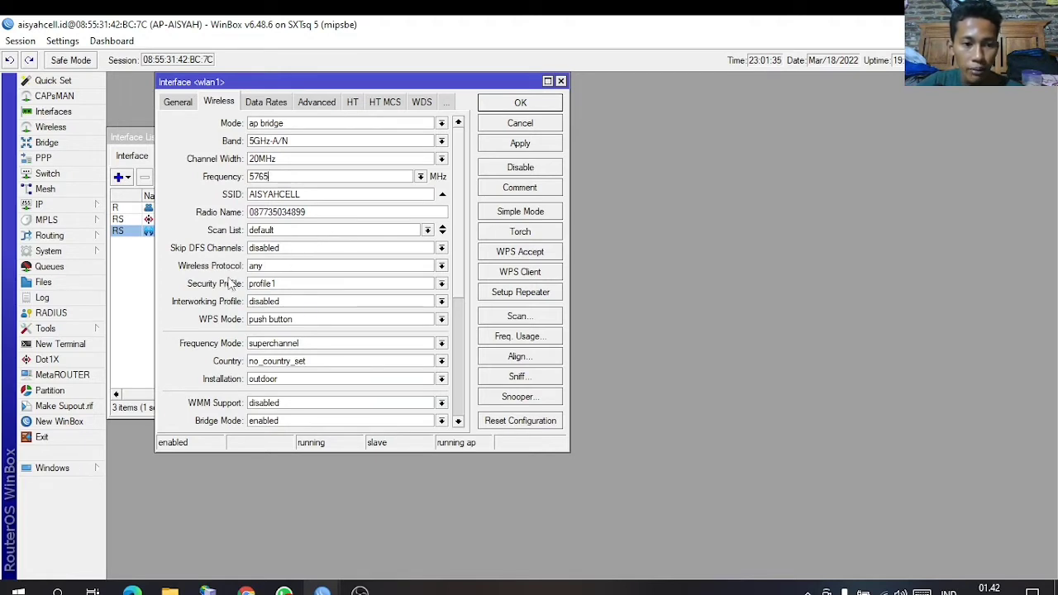
# Step: Review the wireless protocol options for wlan1 and select any
pyautogui.click(270, 268)
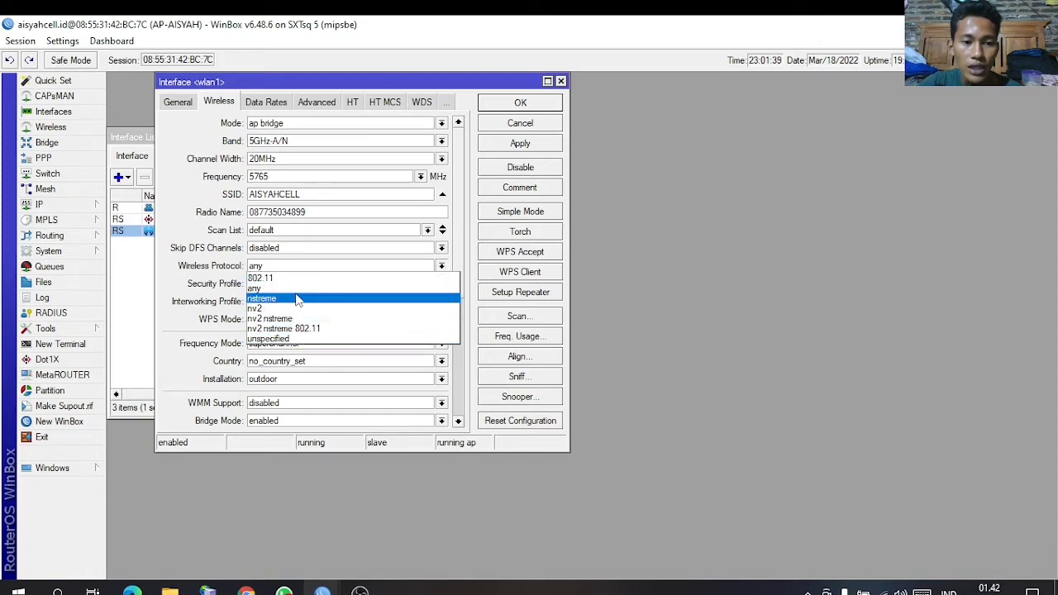
pyautogui.click(298, 287)
pyautogui.click(284, 268)
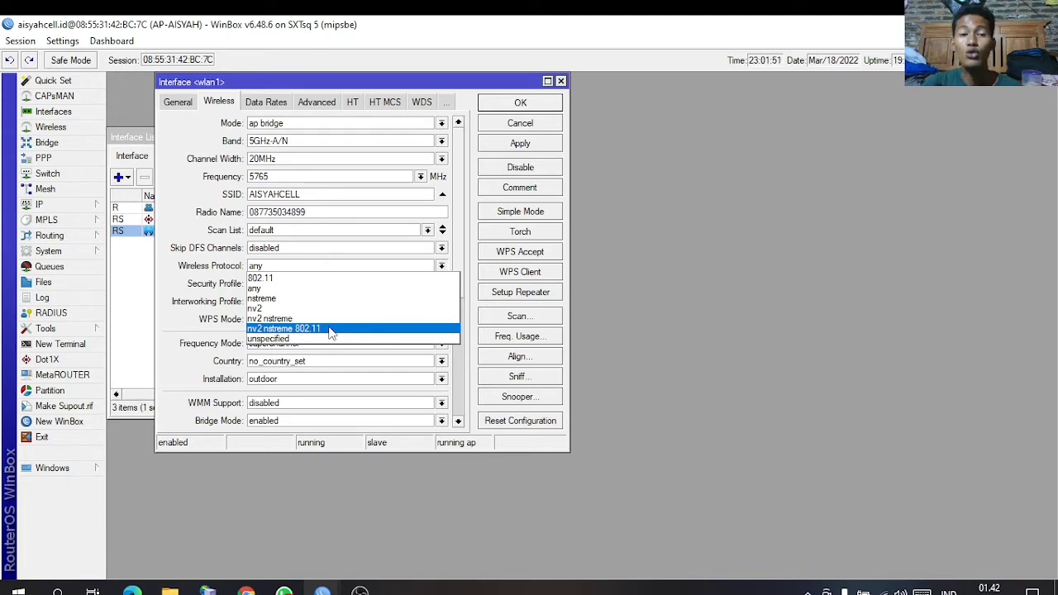
pyautogui.click(314, 288)
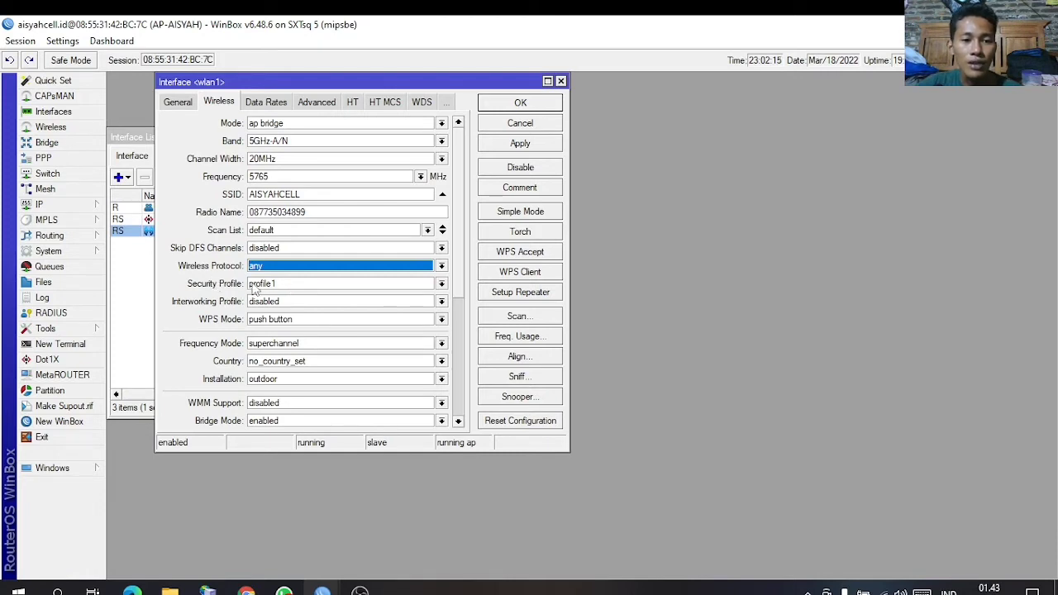
# Step: Try out a new wireless security profile in dynamic keys mode with WPA PSK and WPA2 PSK authentication, and discard it unsaved
pyautogui.click(82, 129)
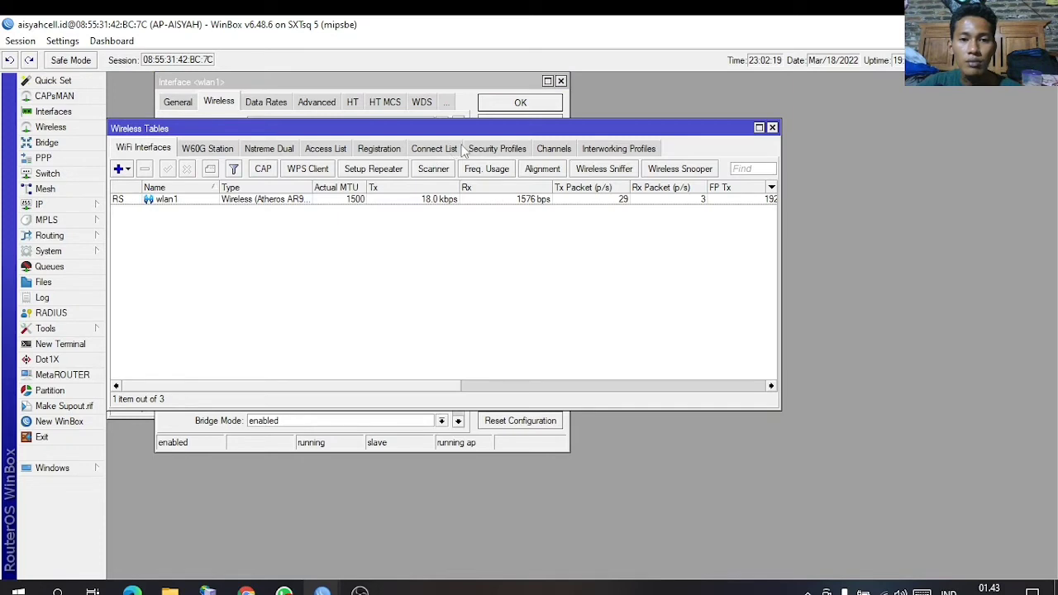
pyautogui.click(501, 149)
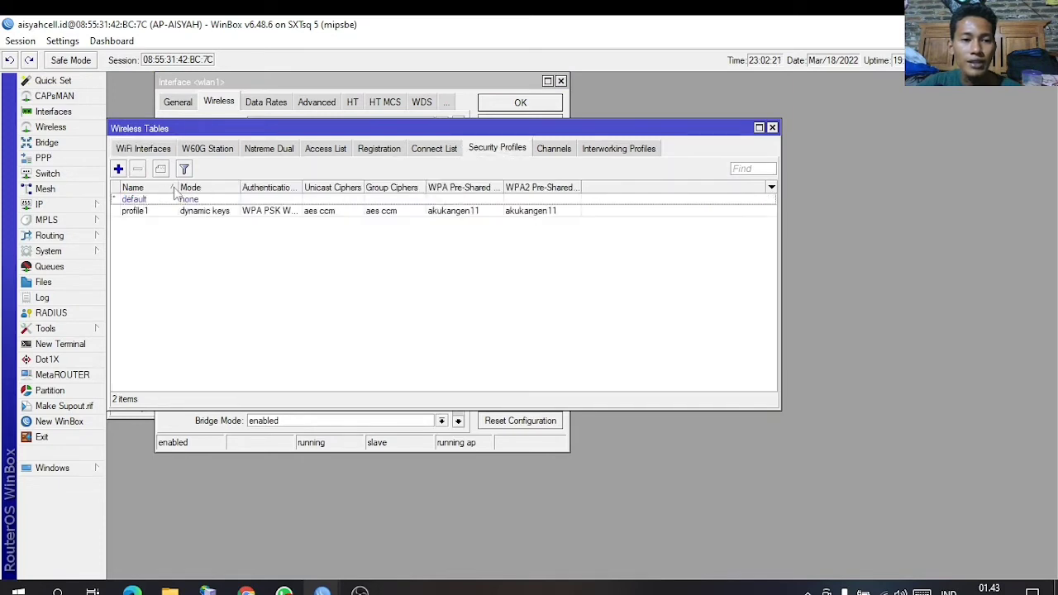
pyautogui.click(119, 170)
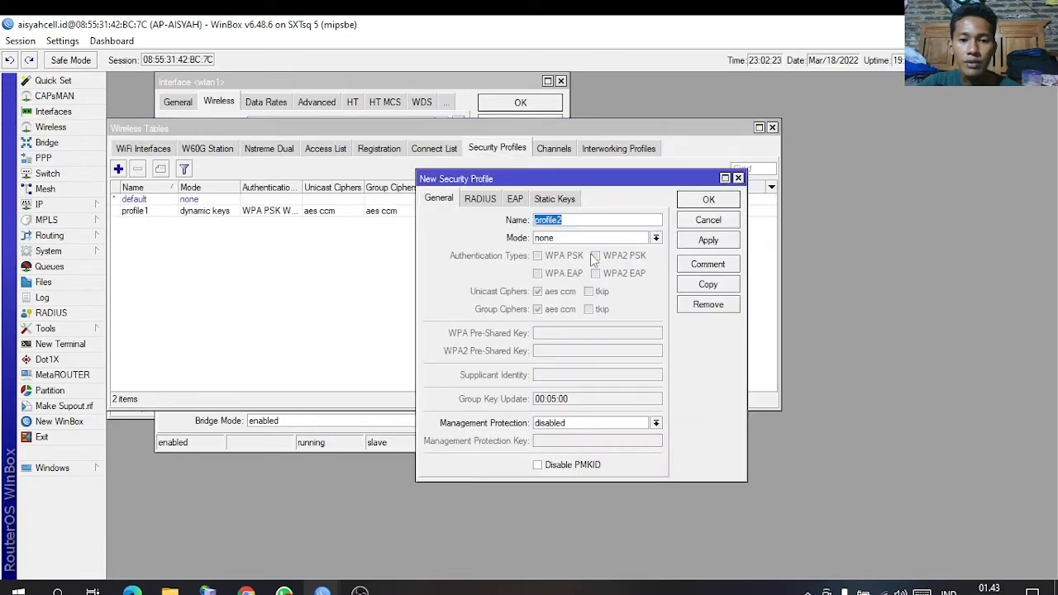
pyautogui.click(550, 239)
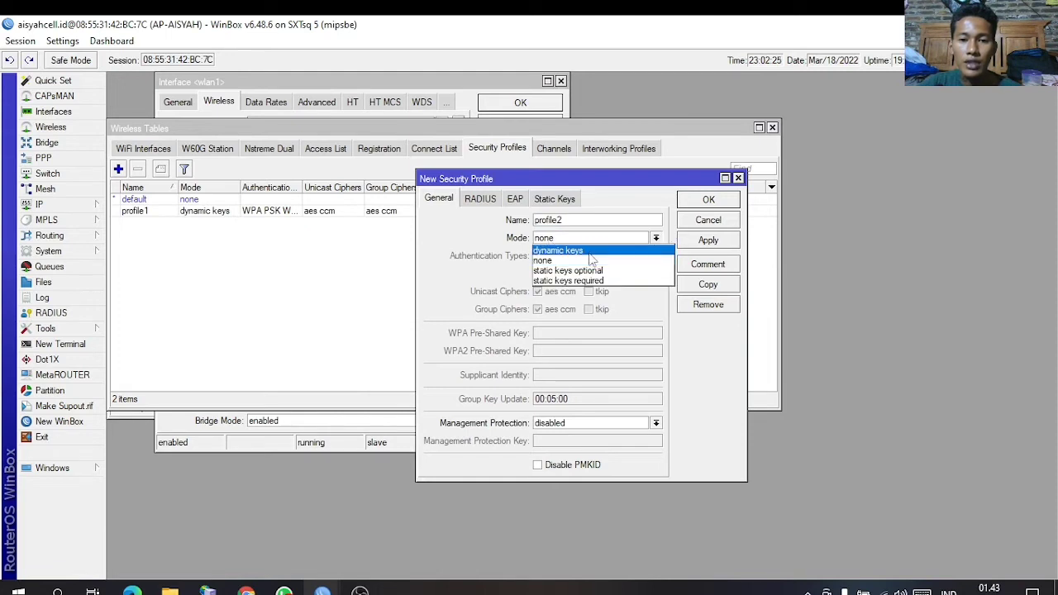
pyautogui.click(559, 250)
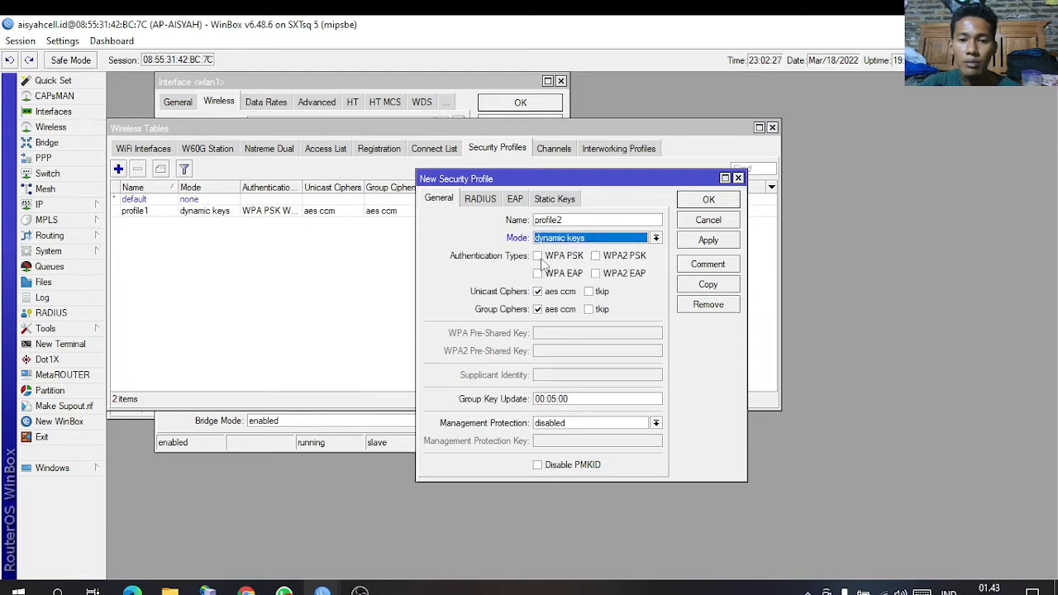
pyautogui.click(539, 256)
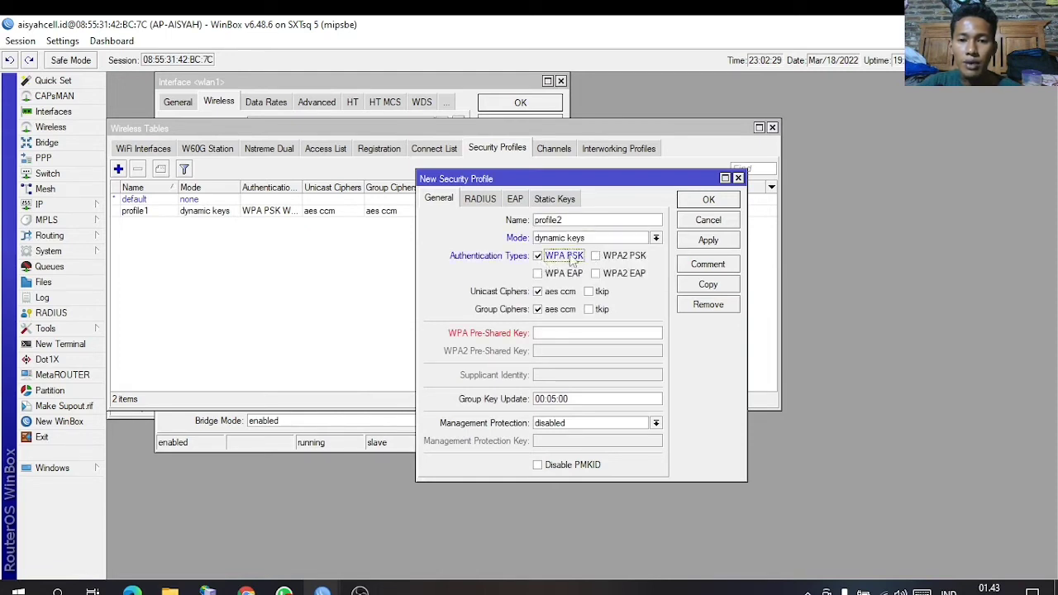
pyautogui.click(597, 256)
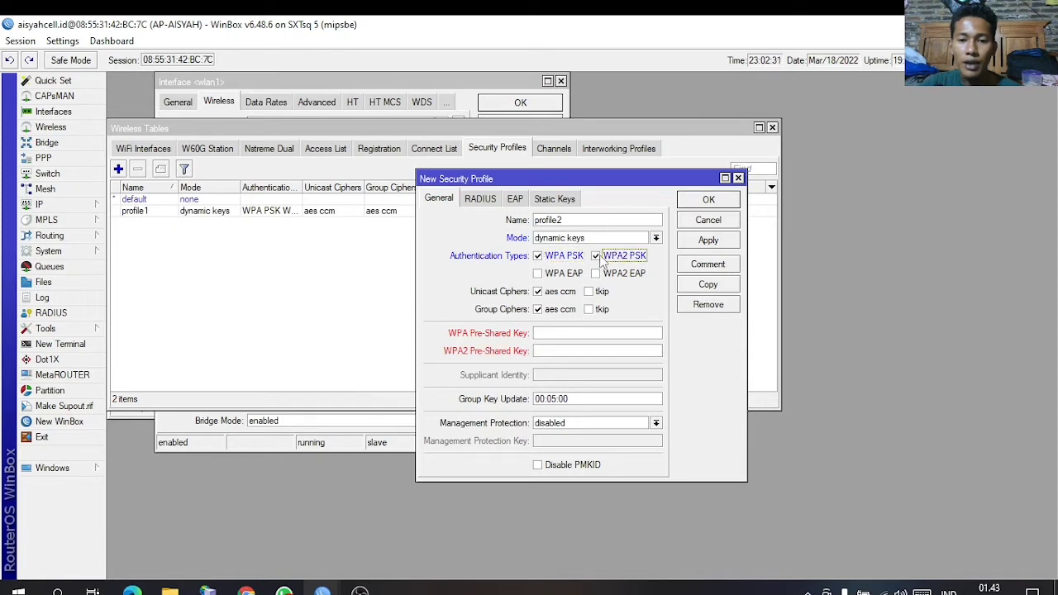
pyautogui.click(559, 350)
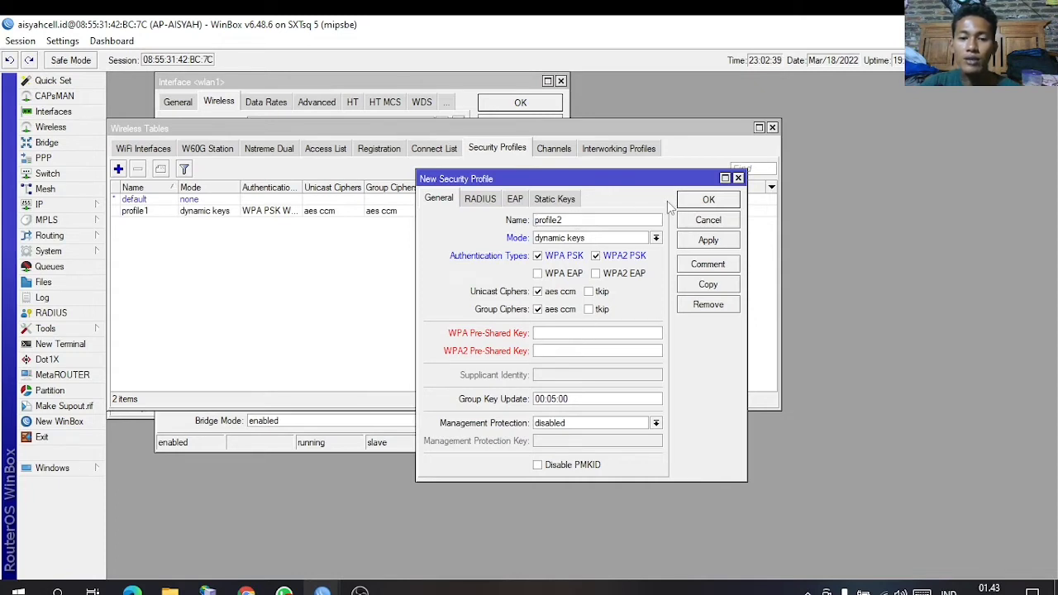
pyautogui.click(739, 178)
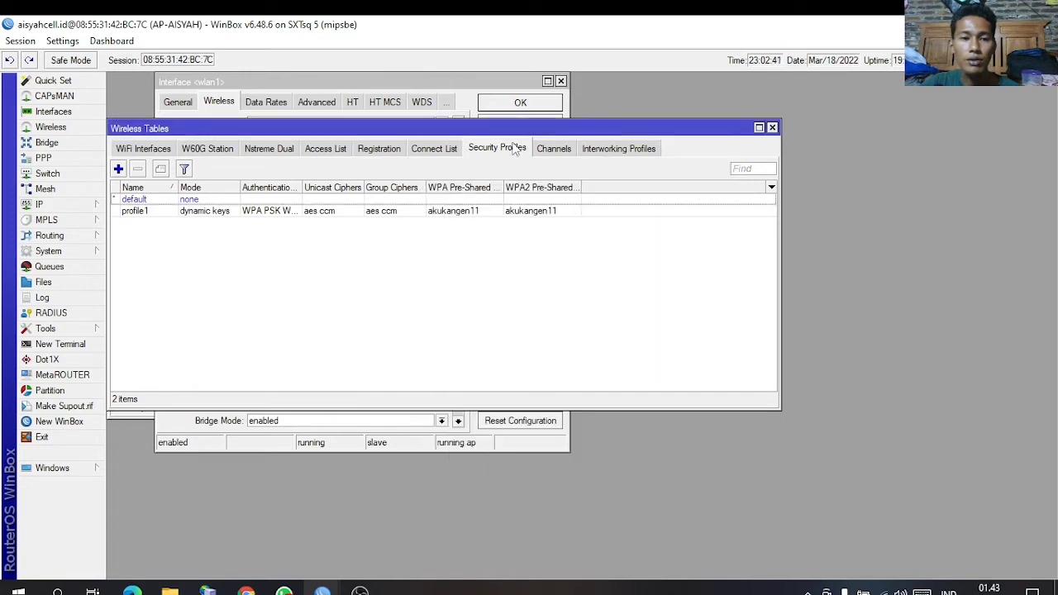
pyautogui.click(773, 128)
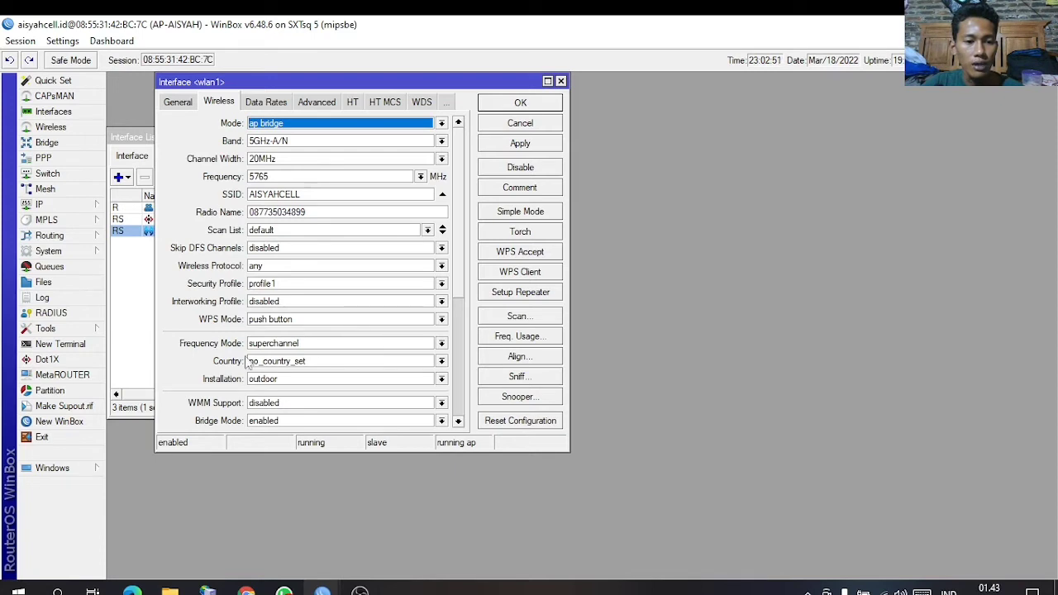
# Step: Keep the wlan1 frequency mode on superchannel and the country on no_country_set
pyautogui.click(322, 346)
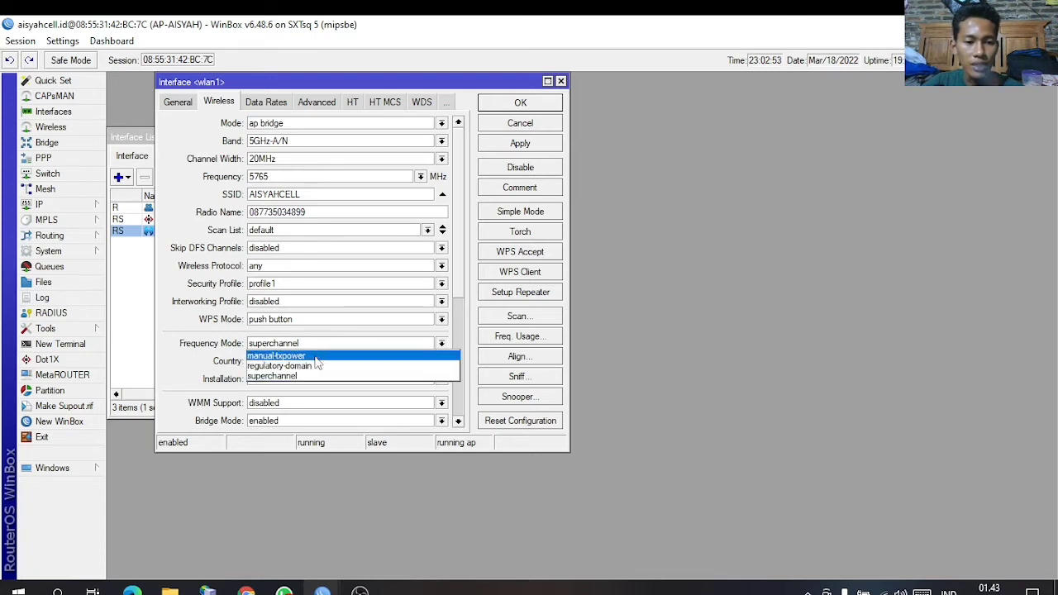
pyautogui.click(306, 375)
pyautogui.click(314, 364)
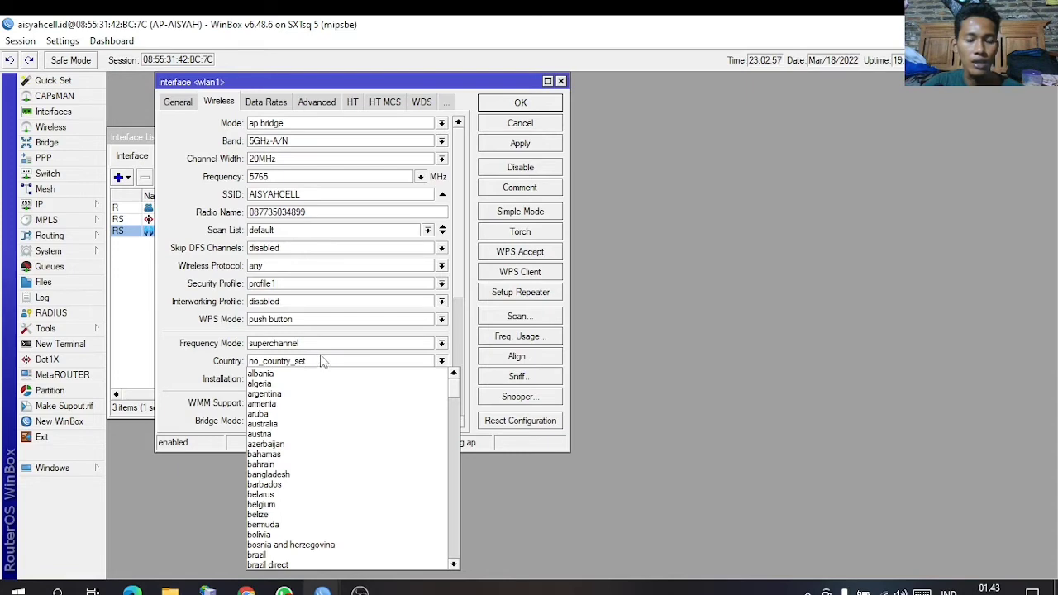
pyautogui.click(321, 361)
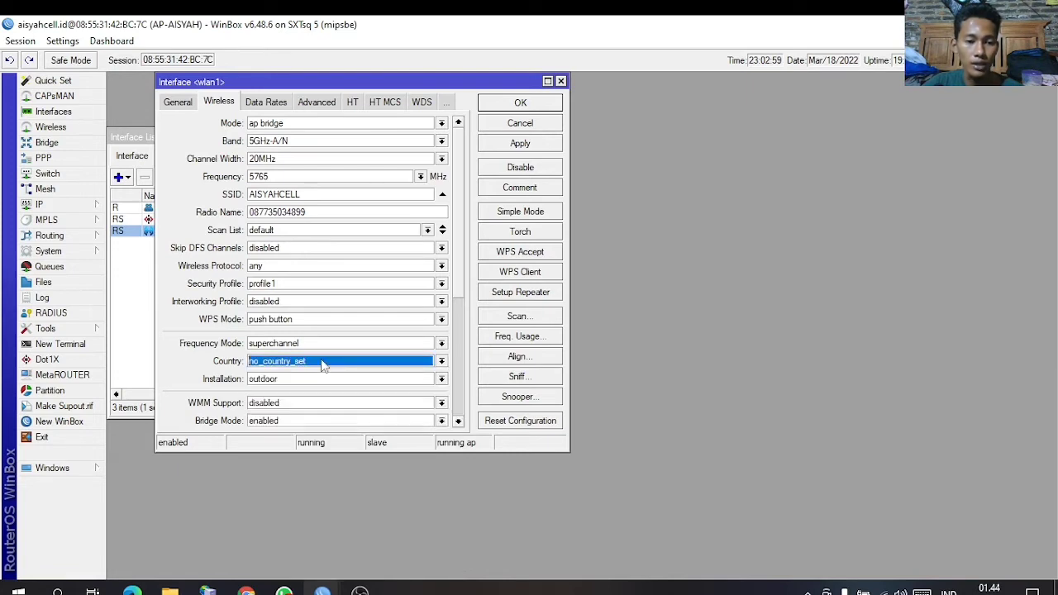
# Step: Examine the range of selectable frequencies for wlan1 and its remaining wireless options, including Hide SSID
pyautogui.click(421, 176)
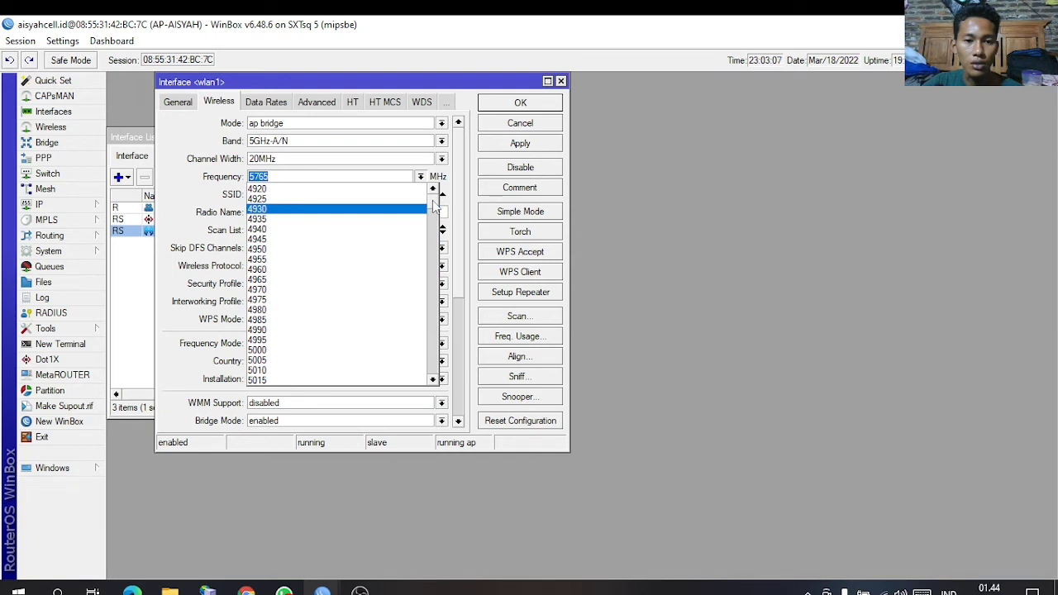
pyautogui.moveTo(432, 203); pyautogui.dragTo(368, 381)
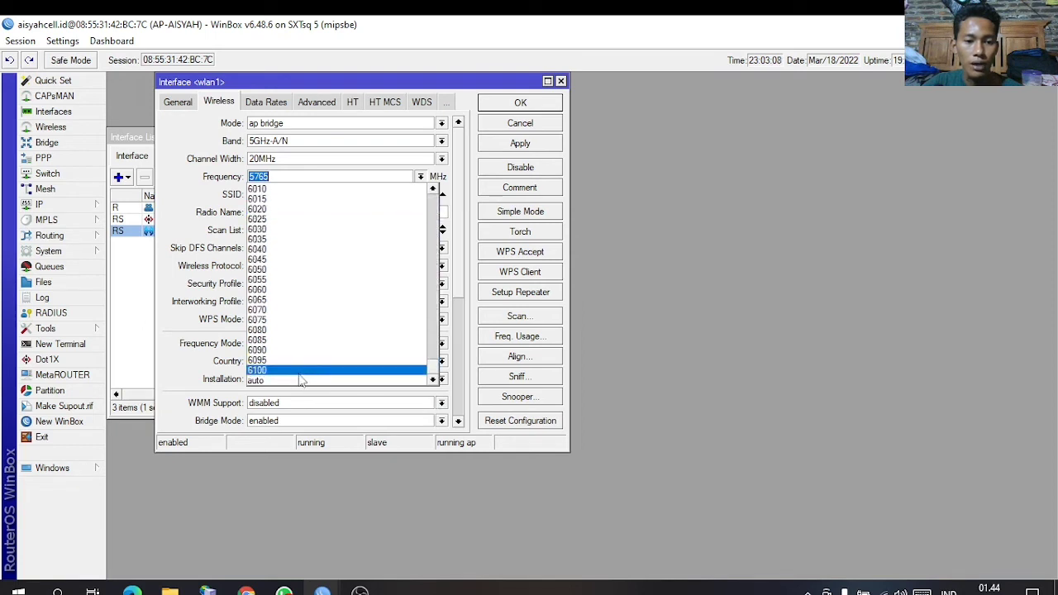
pyautogui.click(642, 219)
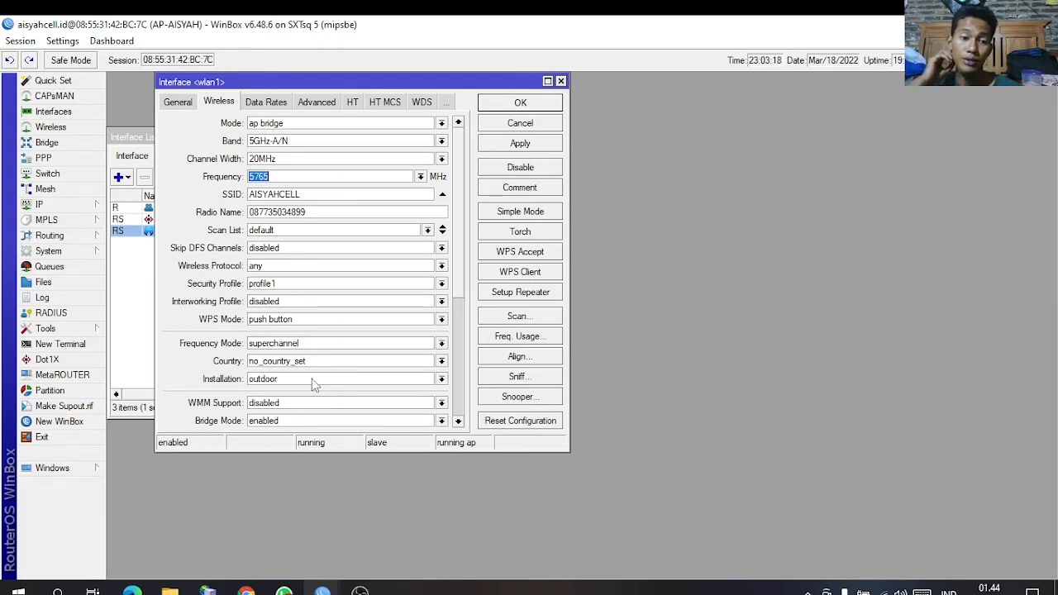
pyautogui.scroll(-5, 458, 357)
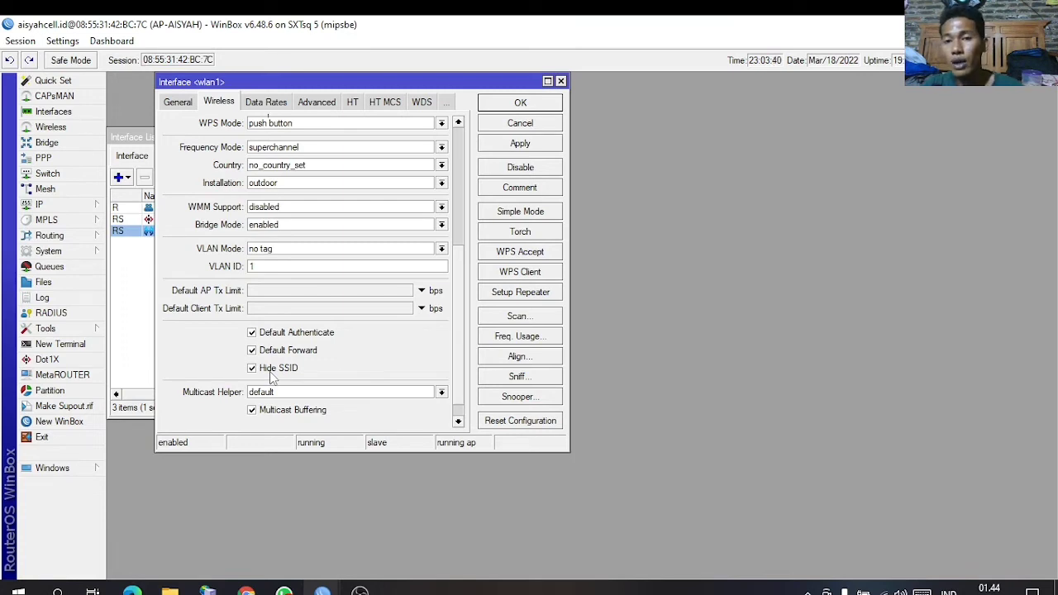
pyautogui.scroll(5, 314, 344)
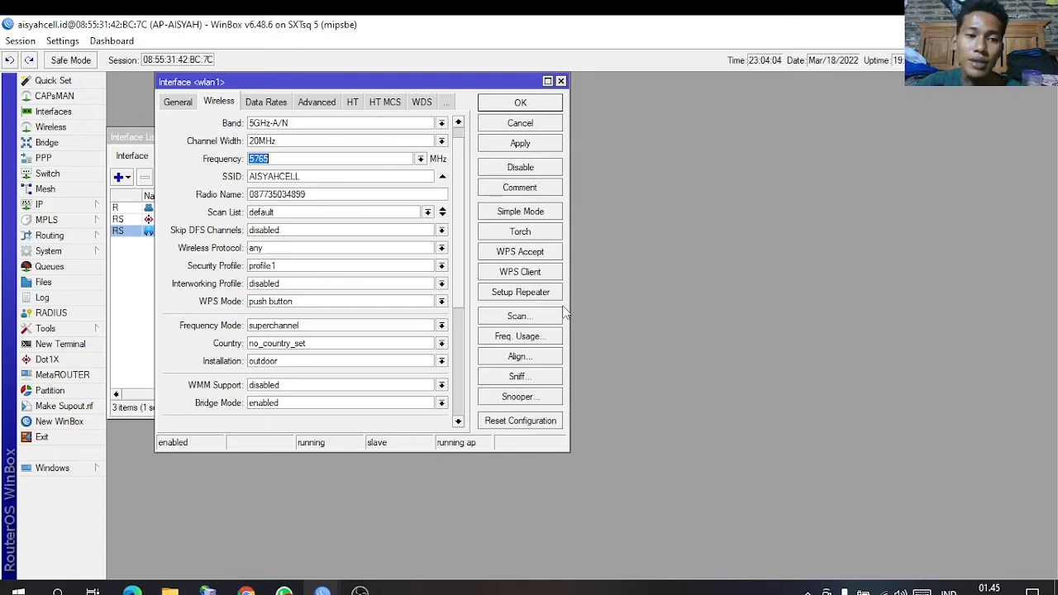
# Step: Go through the data rate, HT and WDS settings of wlan1 and disable Nstreme
pyautogui.click(266, 104)
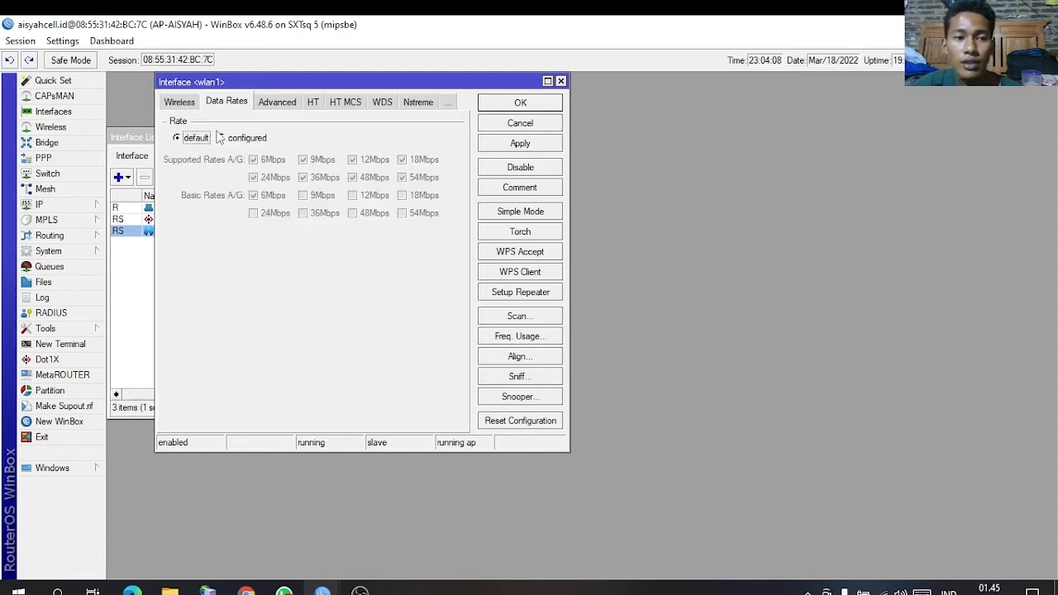
pyautogui.click(264, 108)
pyautogui.click(273, 103)
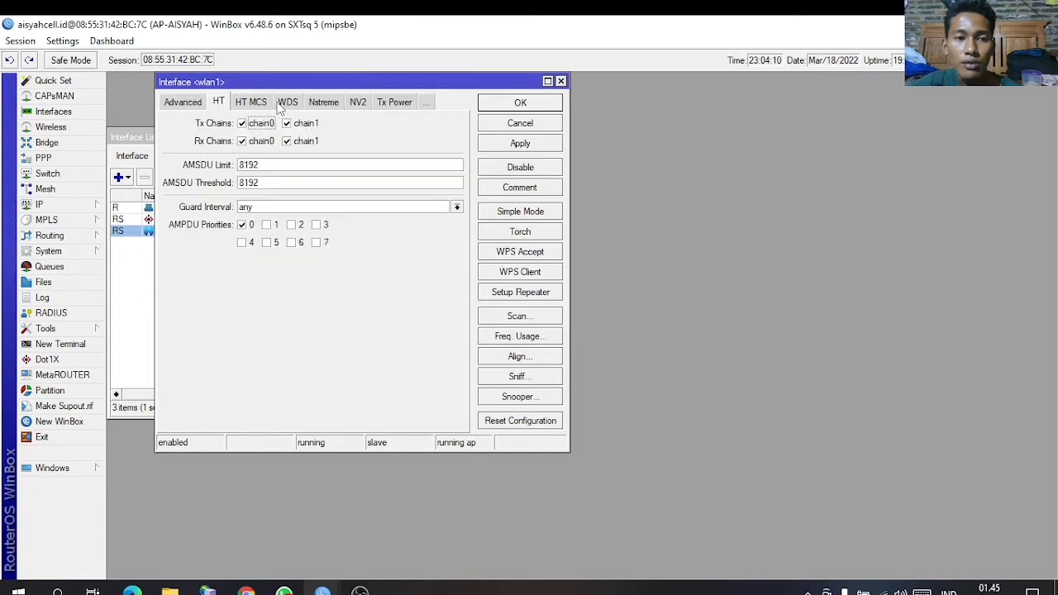
pyautogui.click(249, 104)
pyautogui.click(247, 103)
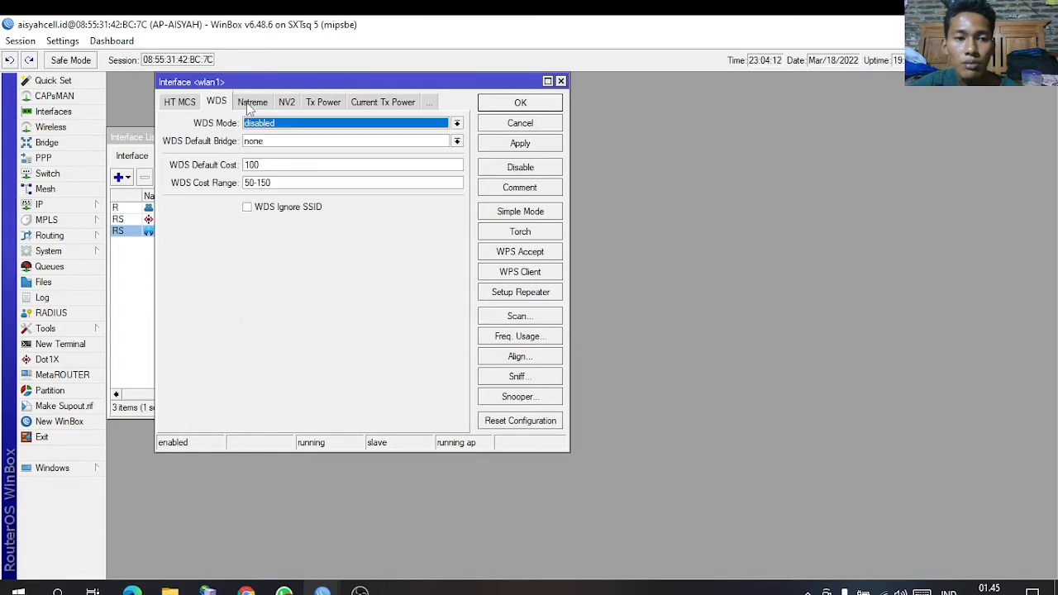
pyautogui.click(246, 103)
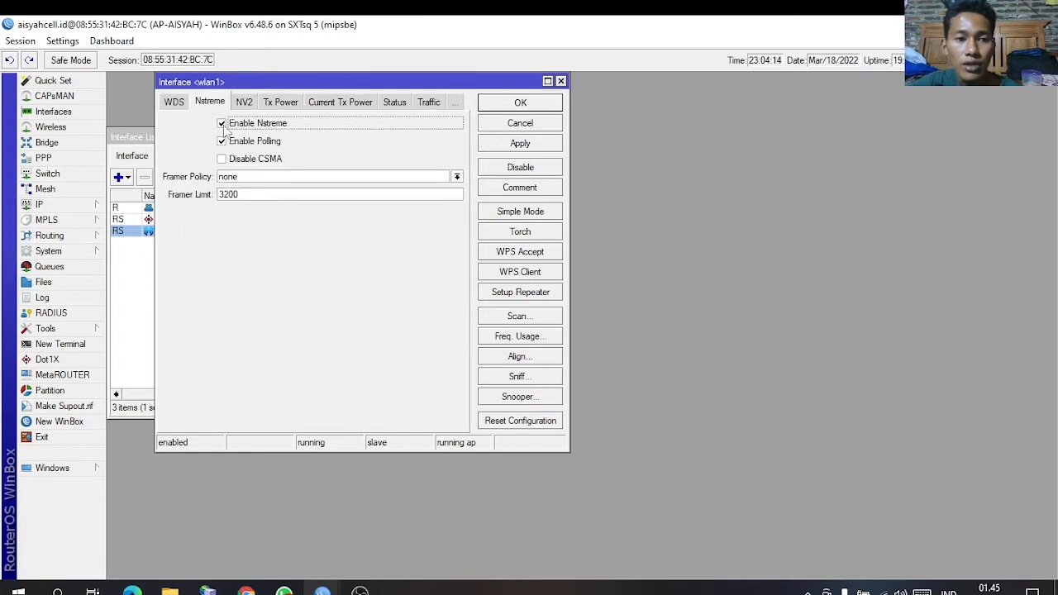
pyautogui.click(223, 126)
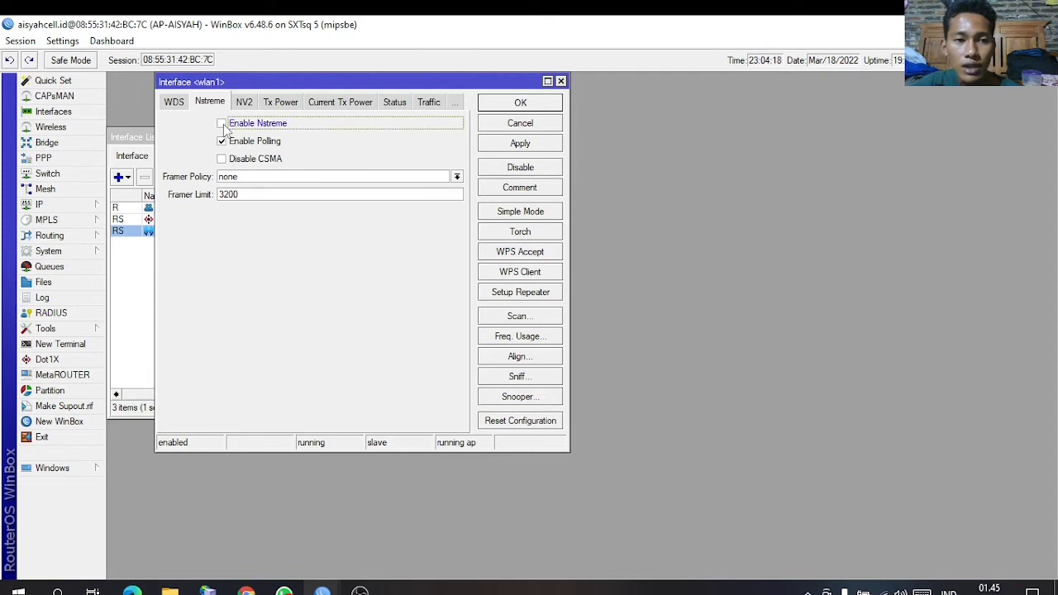
# Step: Review the NV2 settings, transmit power, status and traffic of wlan1, and save the interface configuration
pyautogui.click(244, 104)
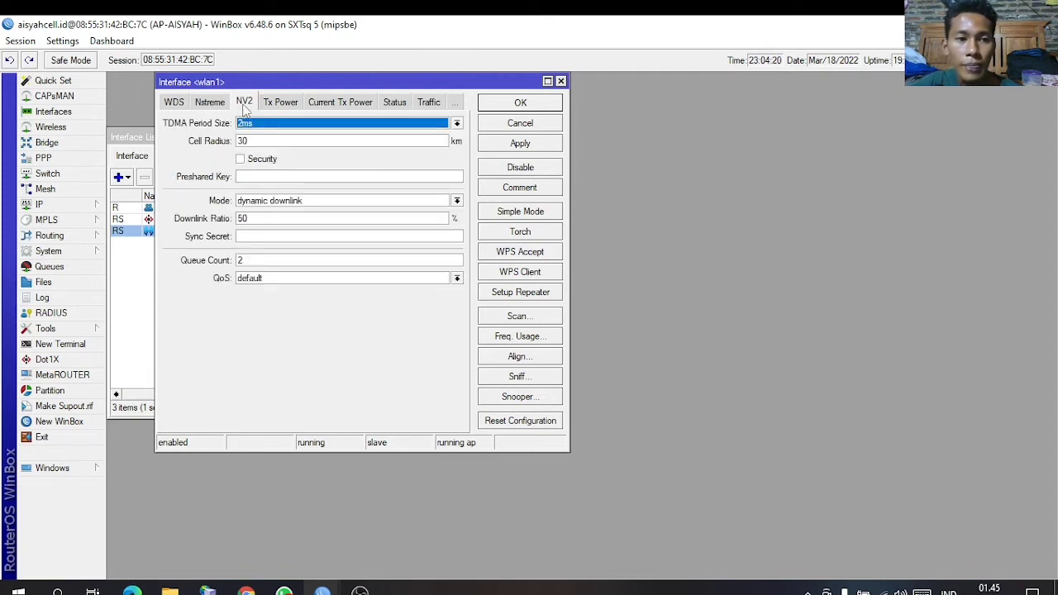
pyautogui.click(277, 103)
pyautogui.click(325, 104)
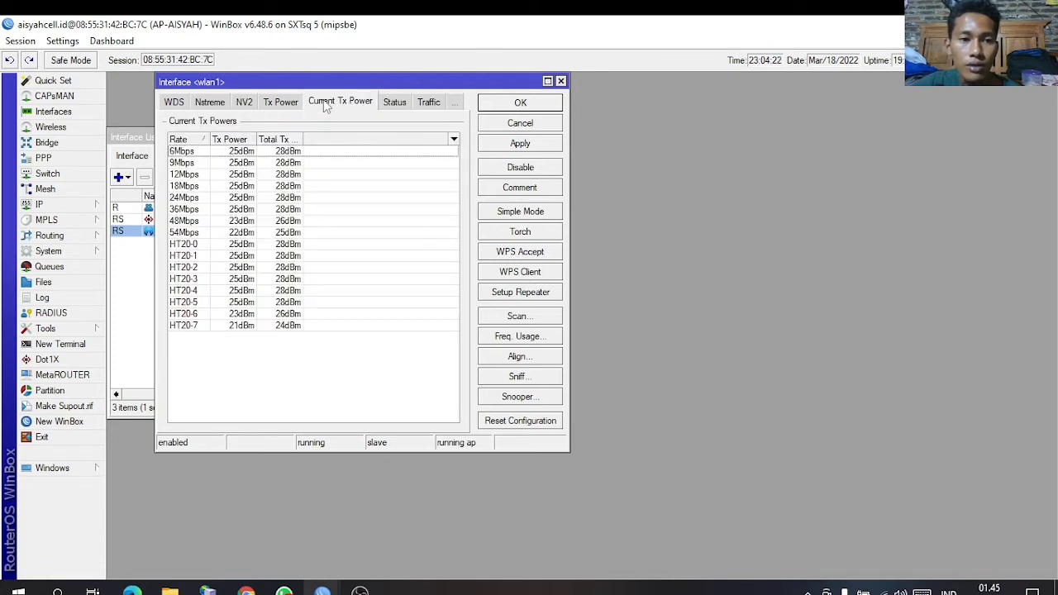
pyautogui.click(395, 102)
pyautogui.click(439, 102)
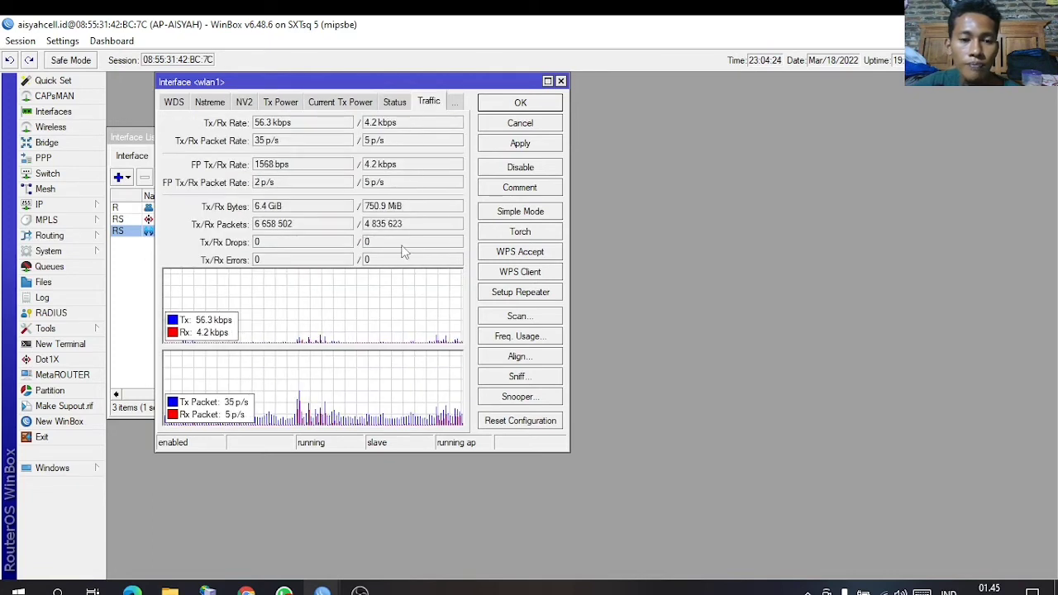
pyautogui.click(521, 105)
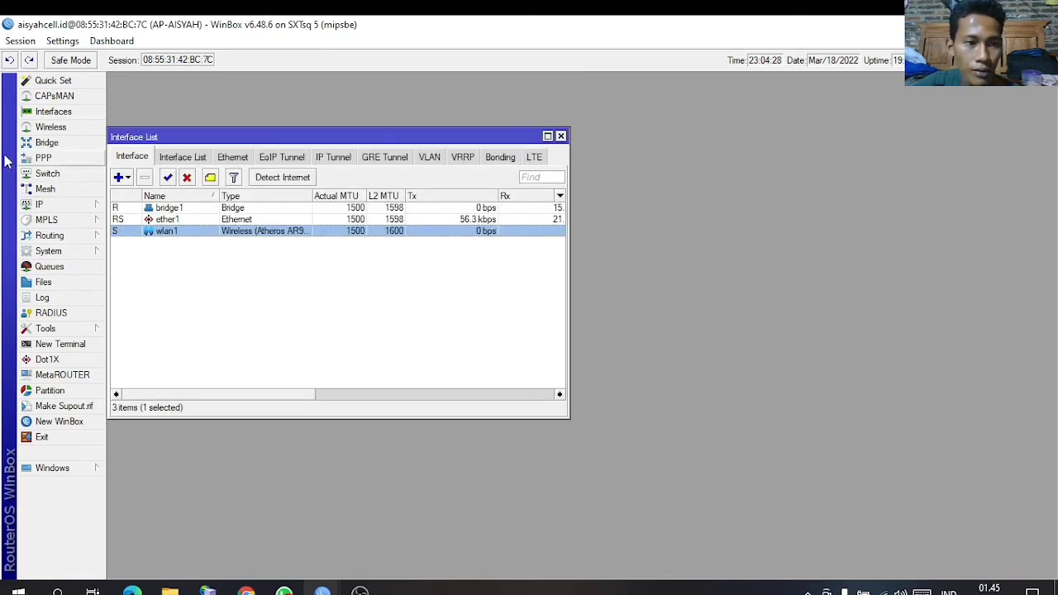
# Step: Check the wireless registration table and the log for client connections to wlan1, closing both windows
pyautogui.click(63, 128)
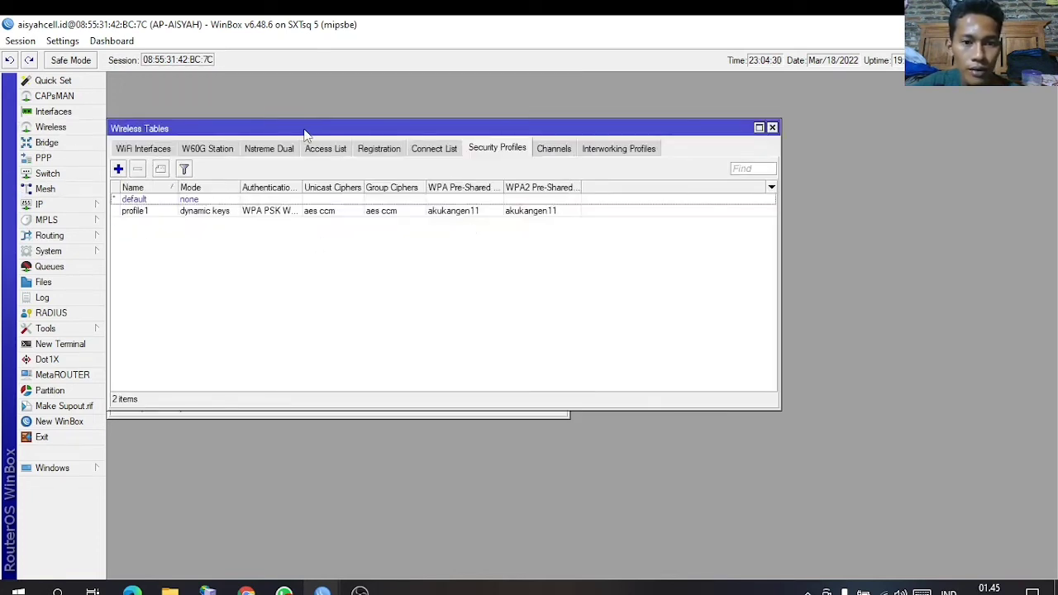
pyautogui.click(379, 151)
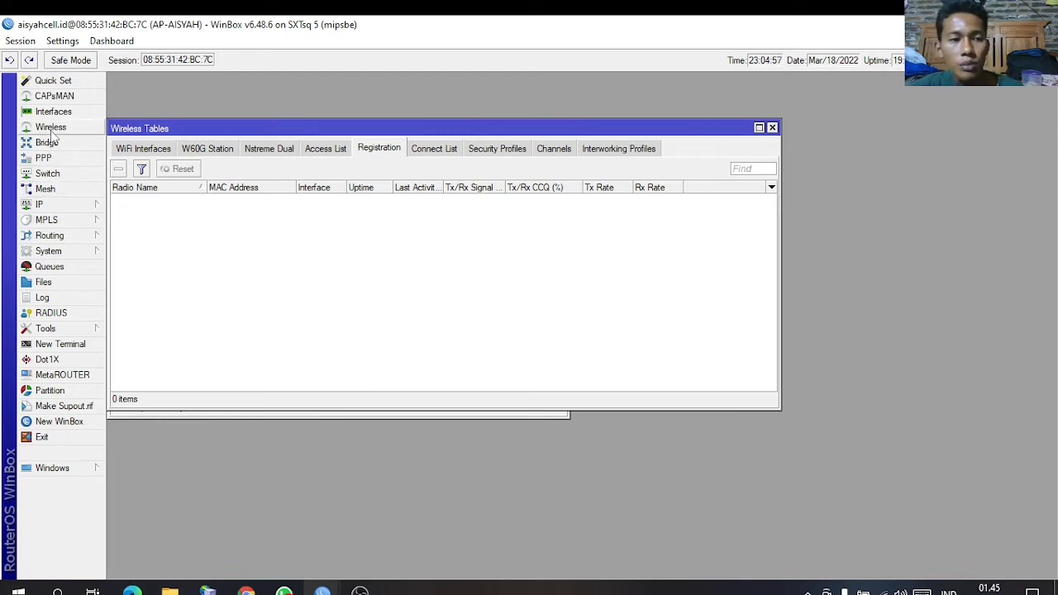
pyautogui.click(42, 298)
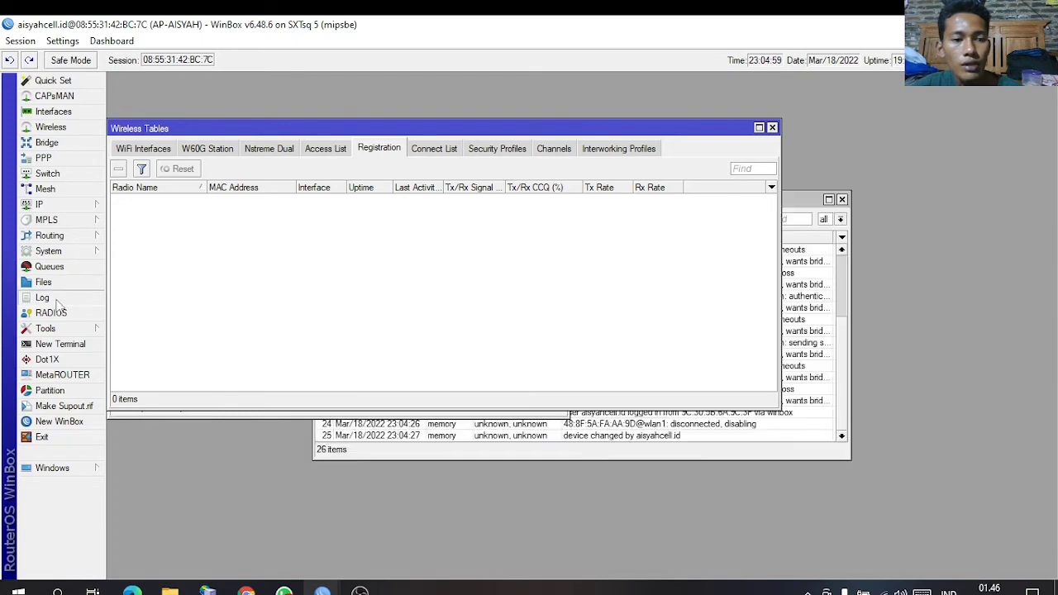
pyautogui.scroll(2, 691, 380)
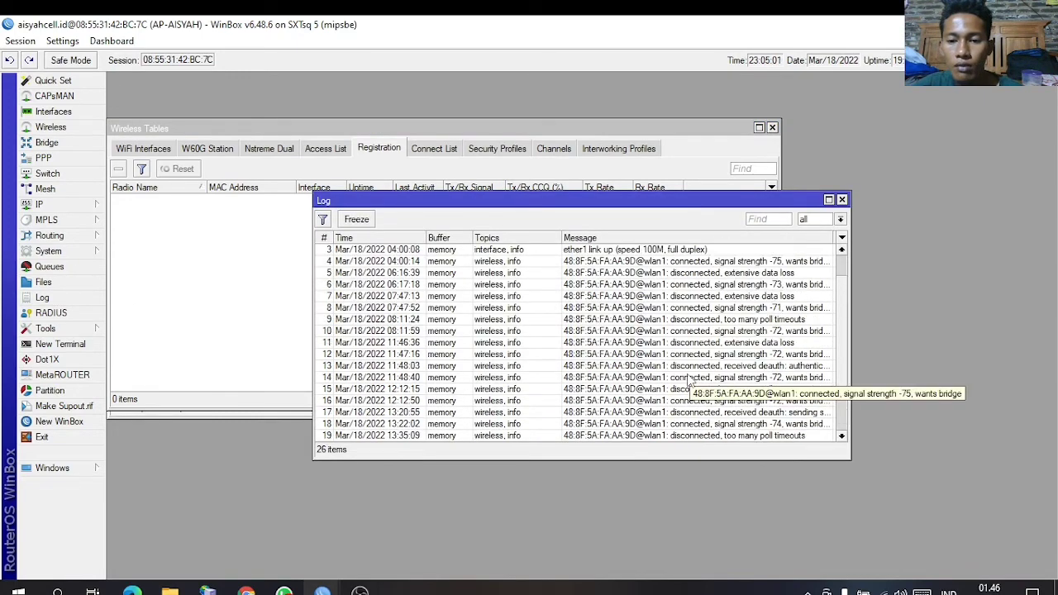
pyautogui.scroll(1, 691, 380)
pyautogui.scroll(-3, 691, 381)
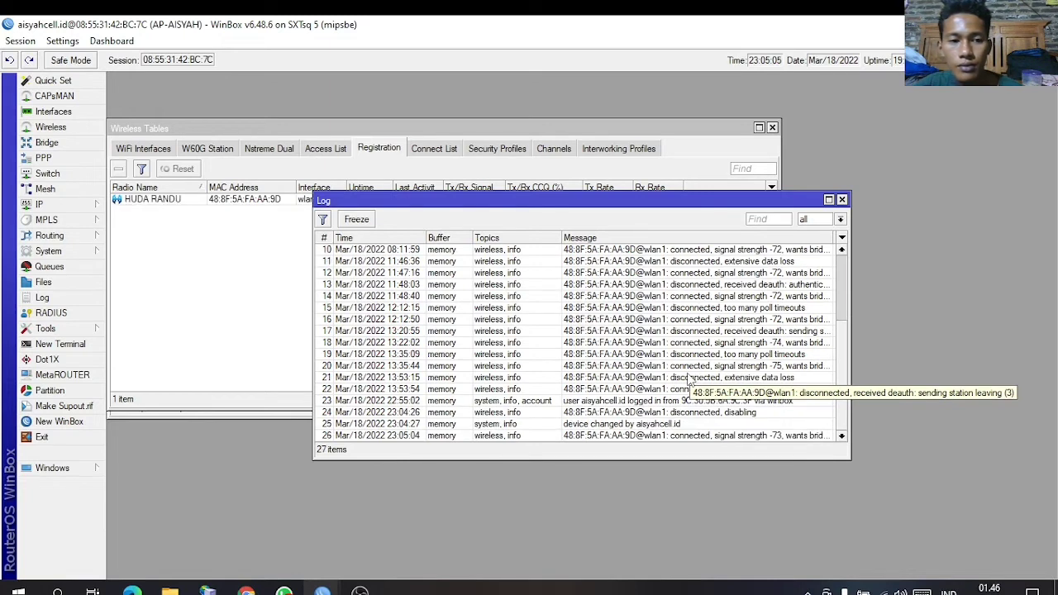
pyautogui.click(843, 199)
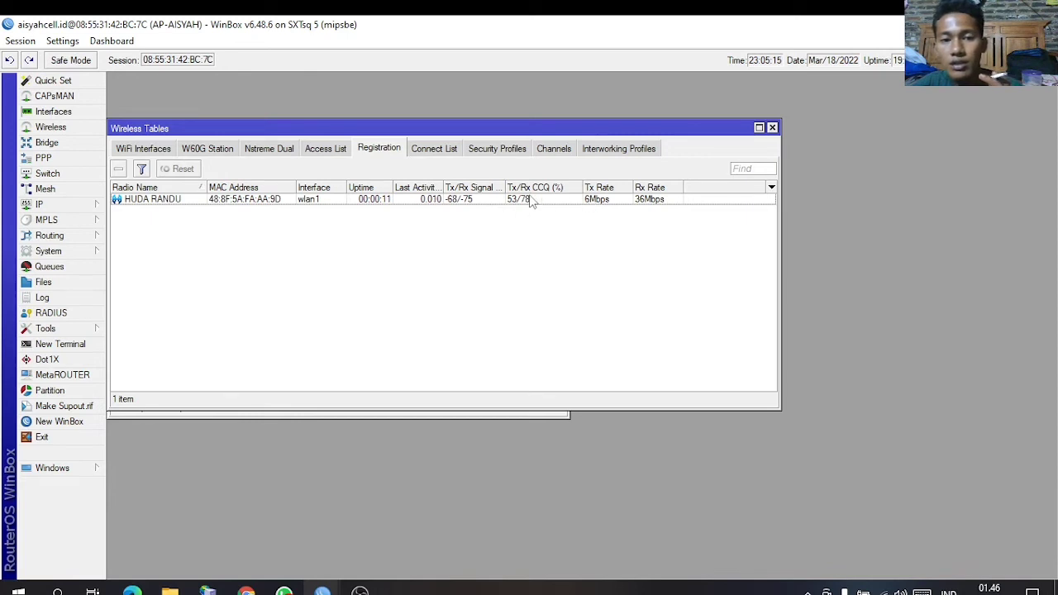
pyautogui.click(142, 150)
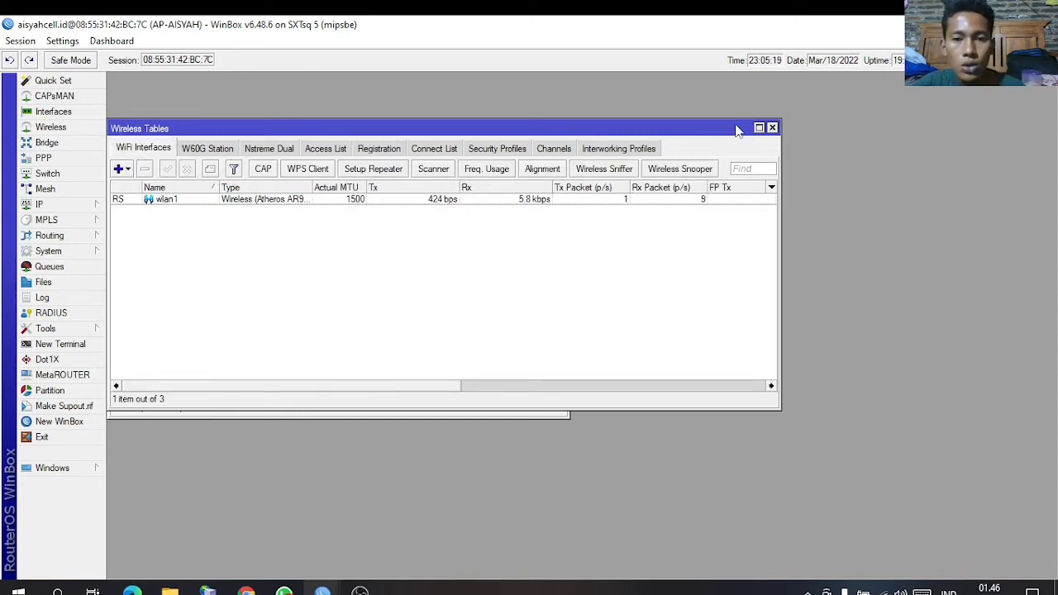
pyautogui.click(773, 127)
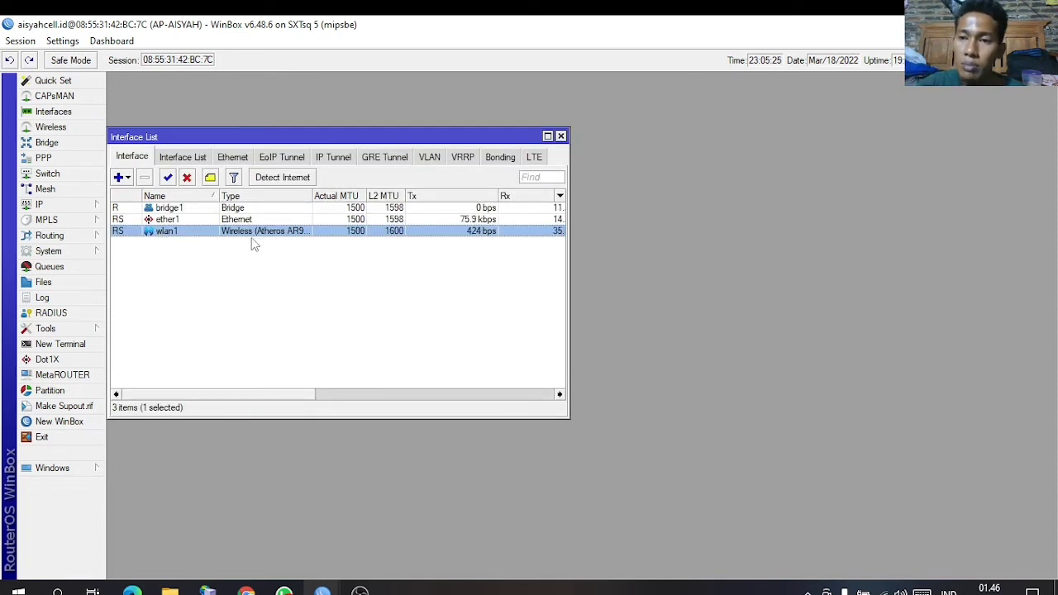
# Step: Check the router's DNS settings and its IP route list, closing each window without making changes
pyautogui.click(41, 205)
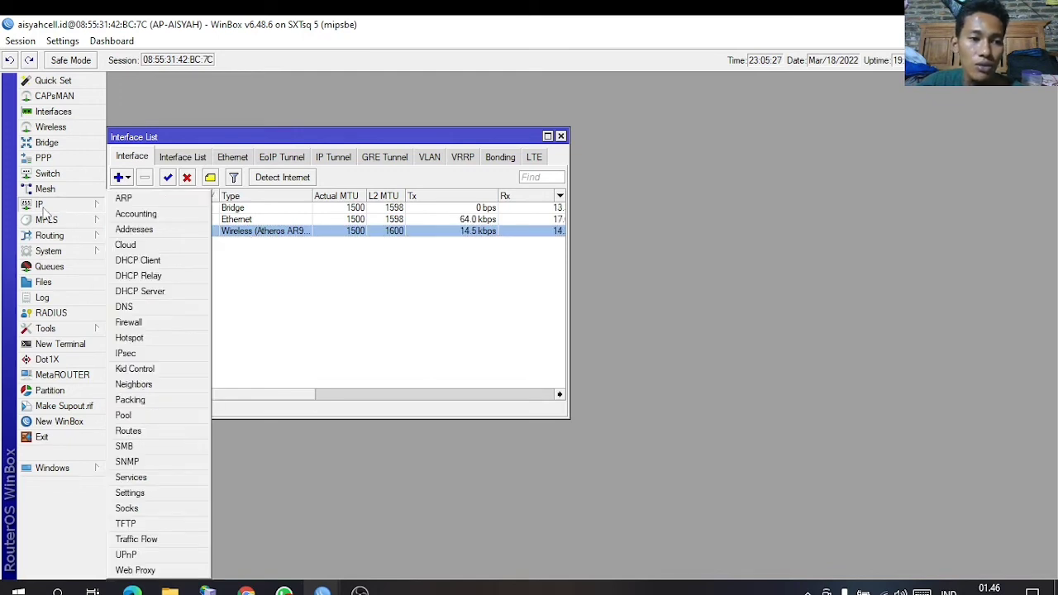
pyautogui.click(139, 309)
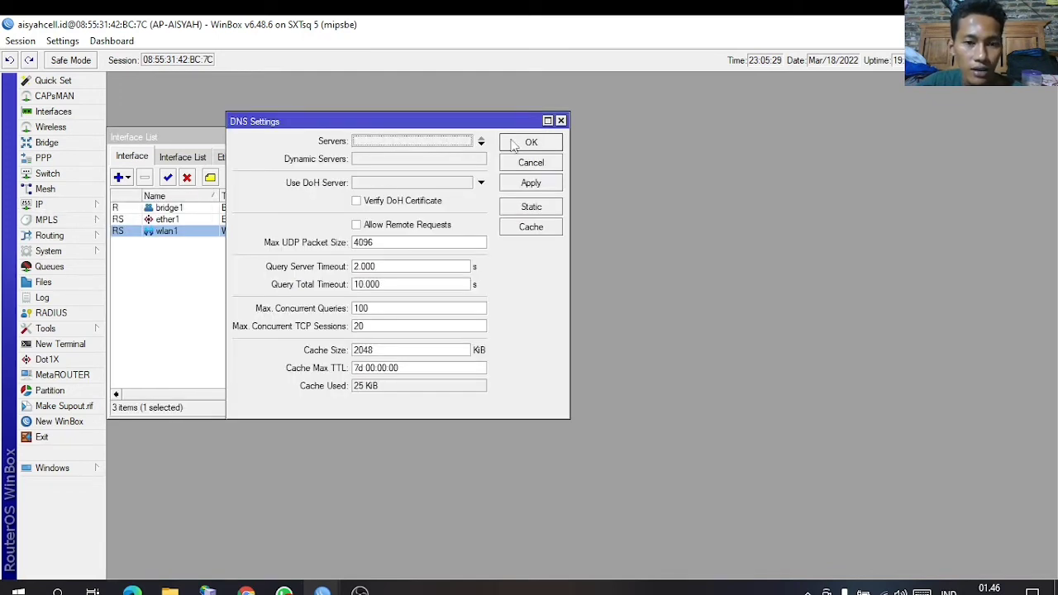
pyautogui.click(561, 121)
pyautogui.click(40, 205)
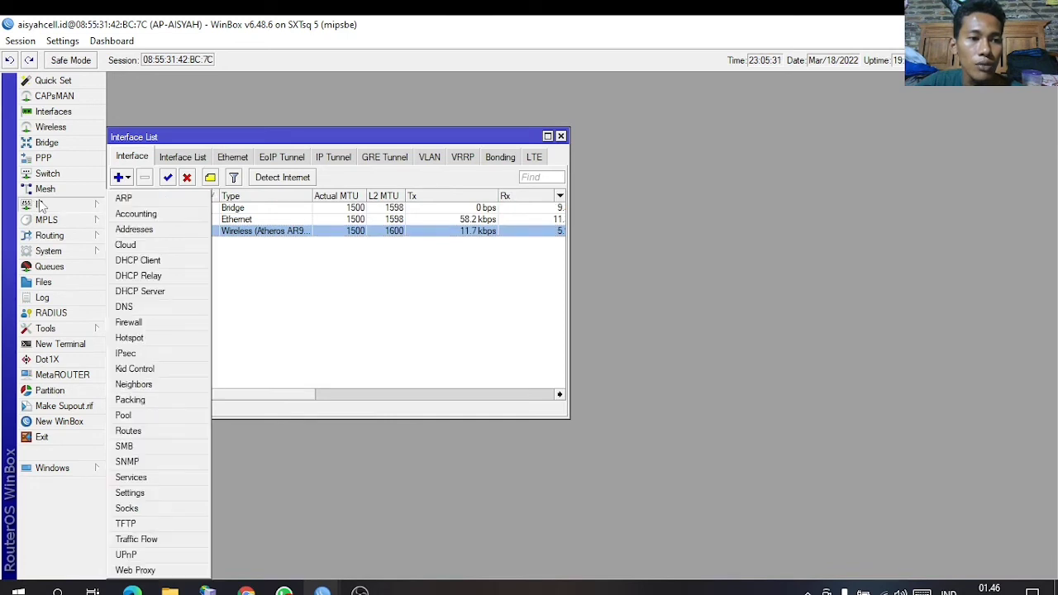
pyautogui.click(141, 433)
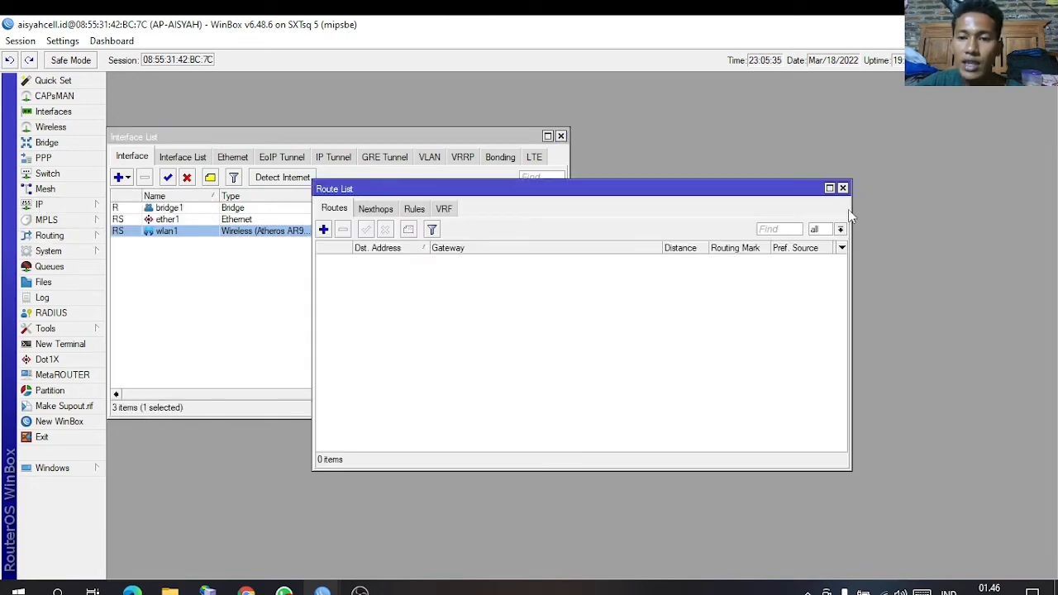
pyautogui.click(843, 188)
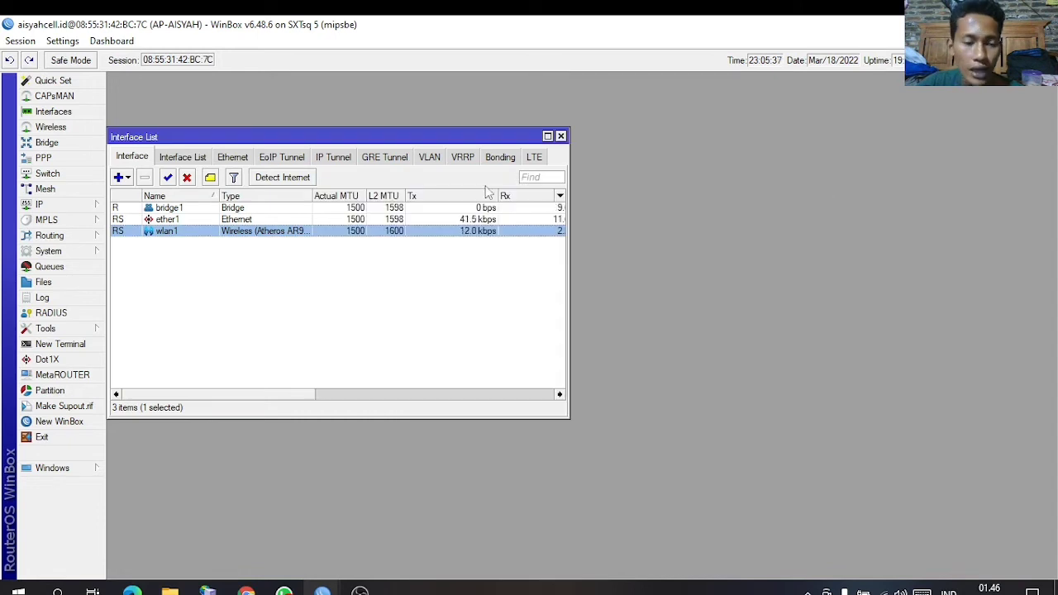
# Step: Check the IP address list and the firewall's NAT rules, closing both windows without making changes
pyautogui.click(45, 204)
pyautogui.click(132, 226)
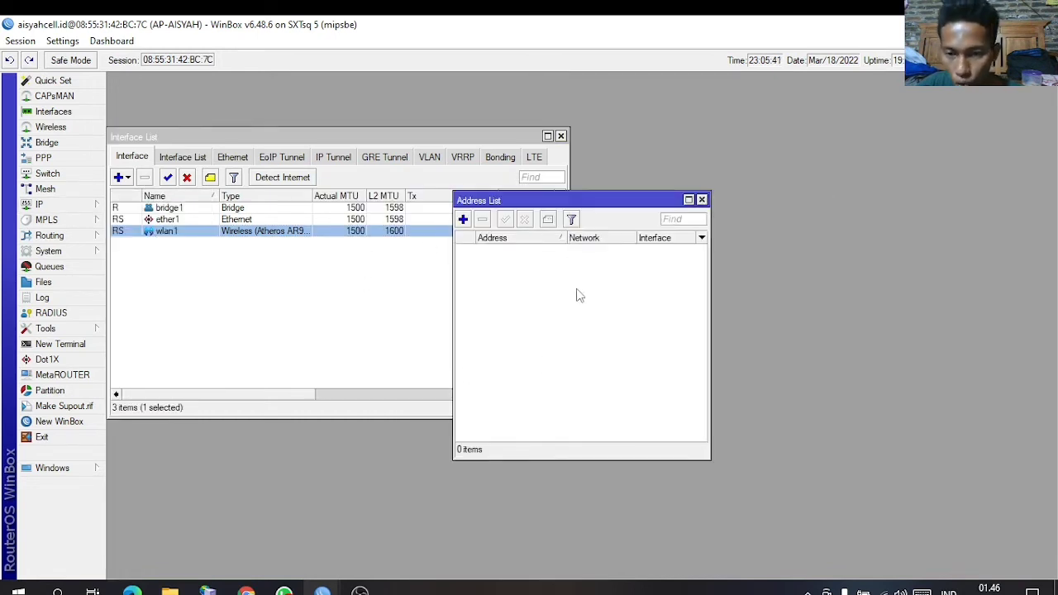
pyautogui.click(702, 200)
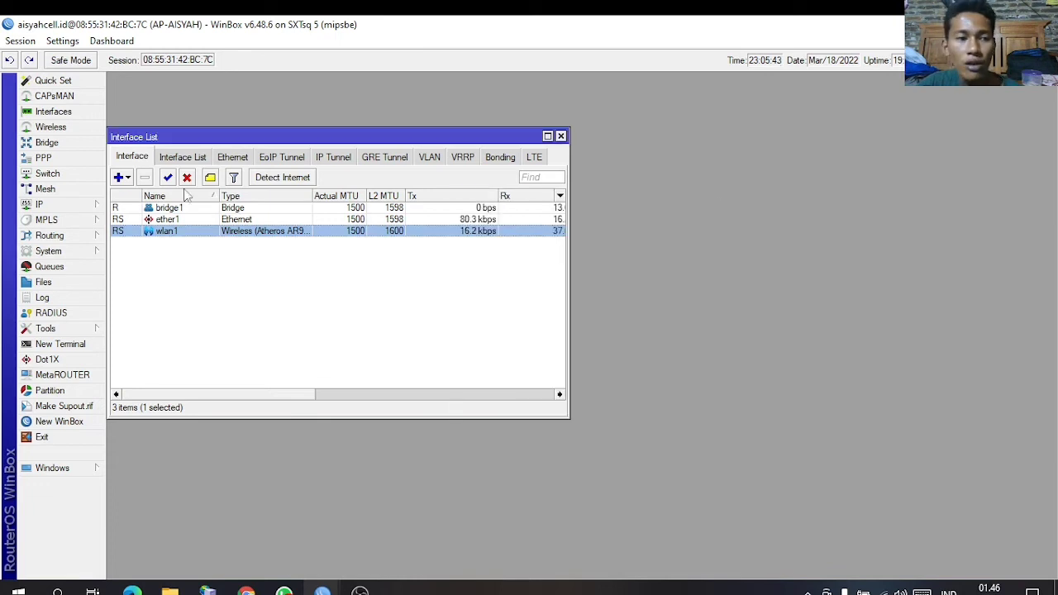
pyautogui.click(80, 206)
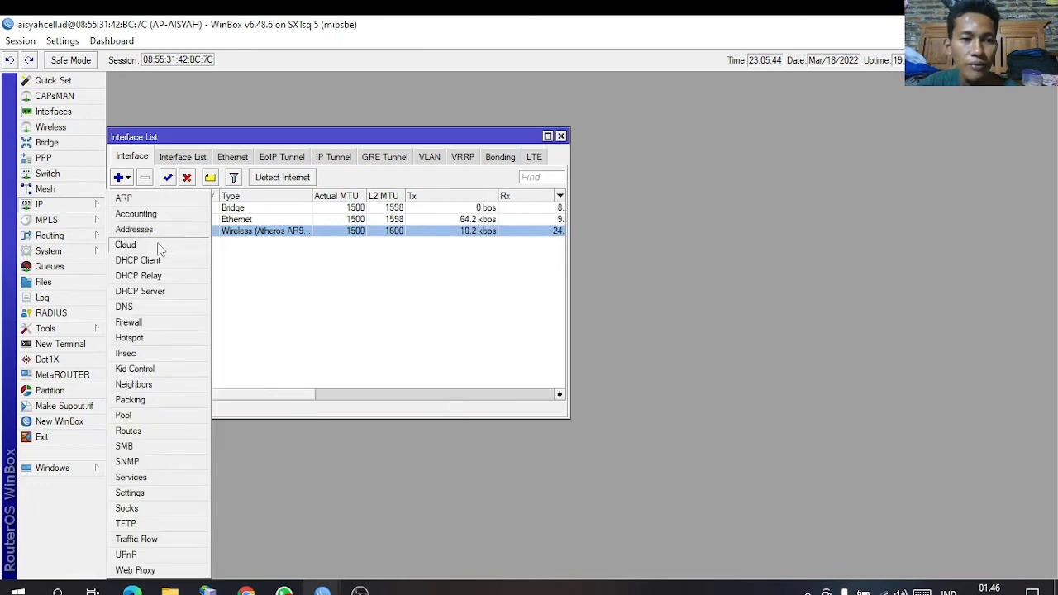
pyautogui.click(158, 325)
pyautogui.click(298, 210)
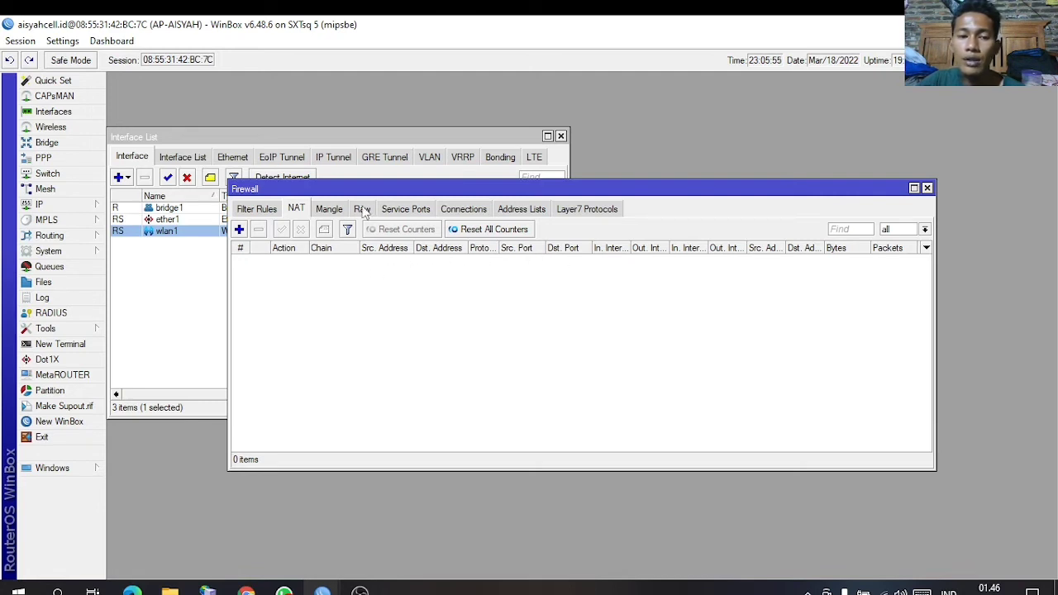
pyautogui.click(928, 188)
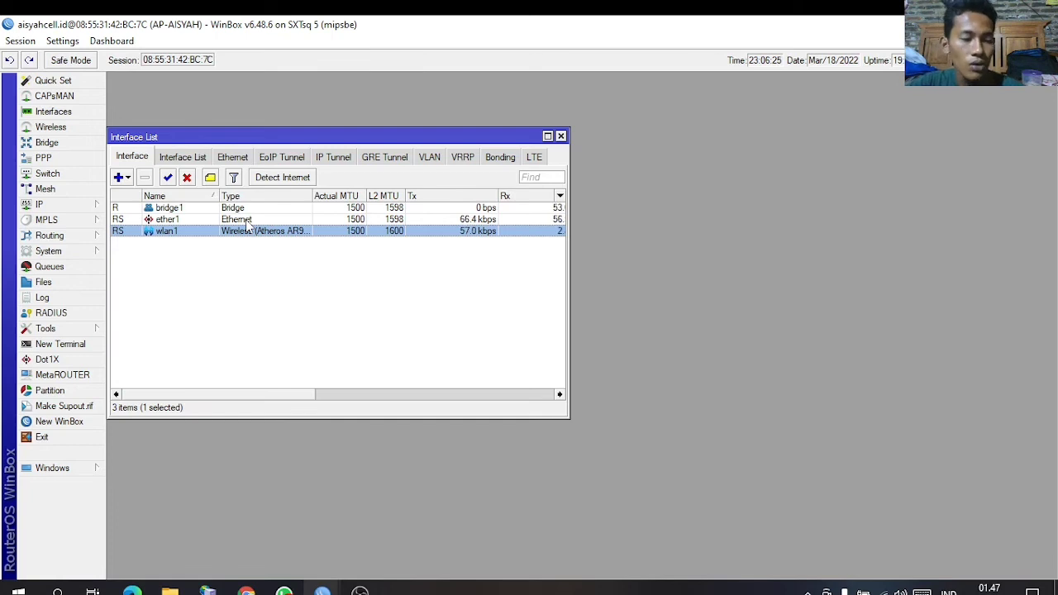
# Step: Check the router's list of DHCP servers and close it without making changes
pyautogui.click(97, 204)
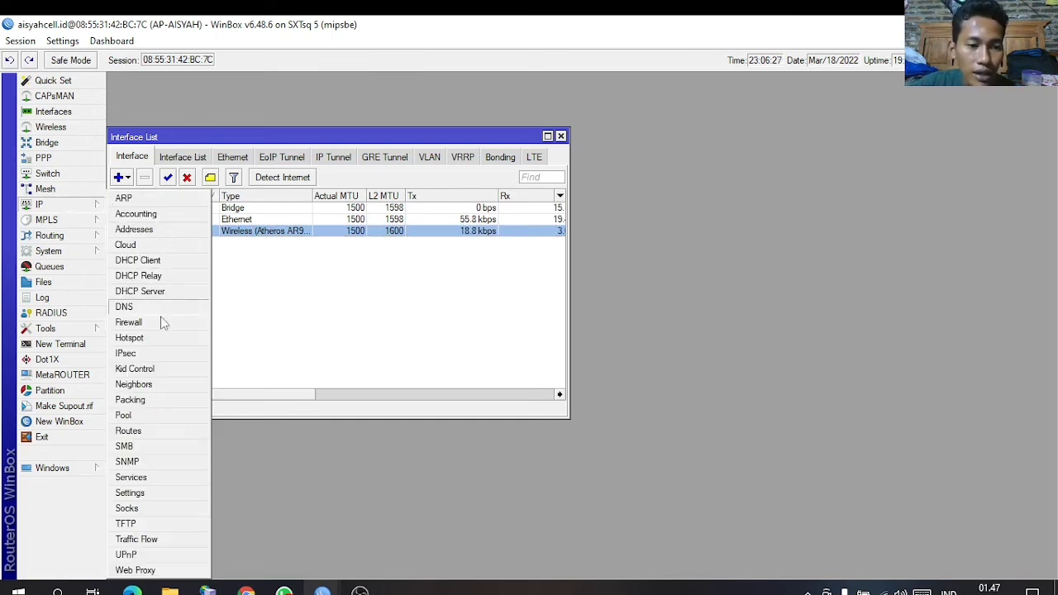
pyautogui.click(168, 292)
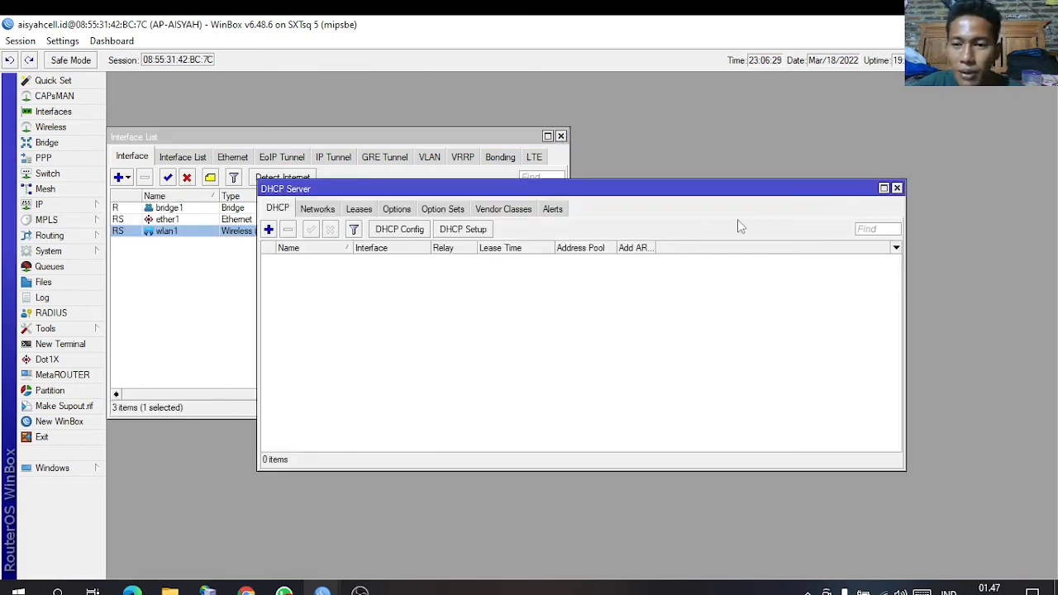
pyautogui.click(898, 188)
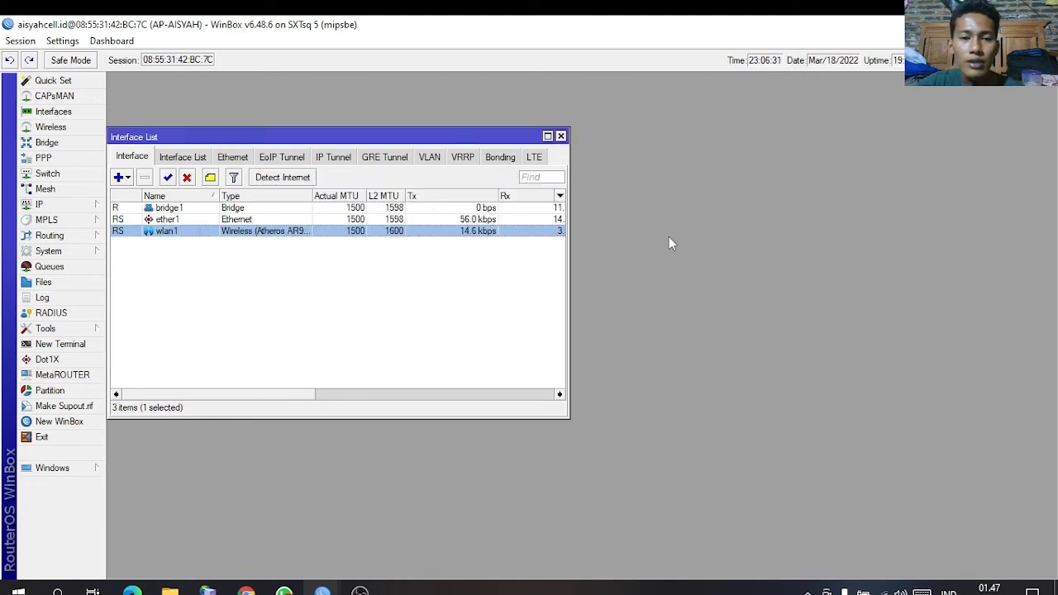